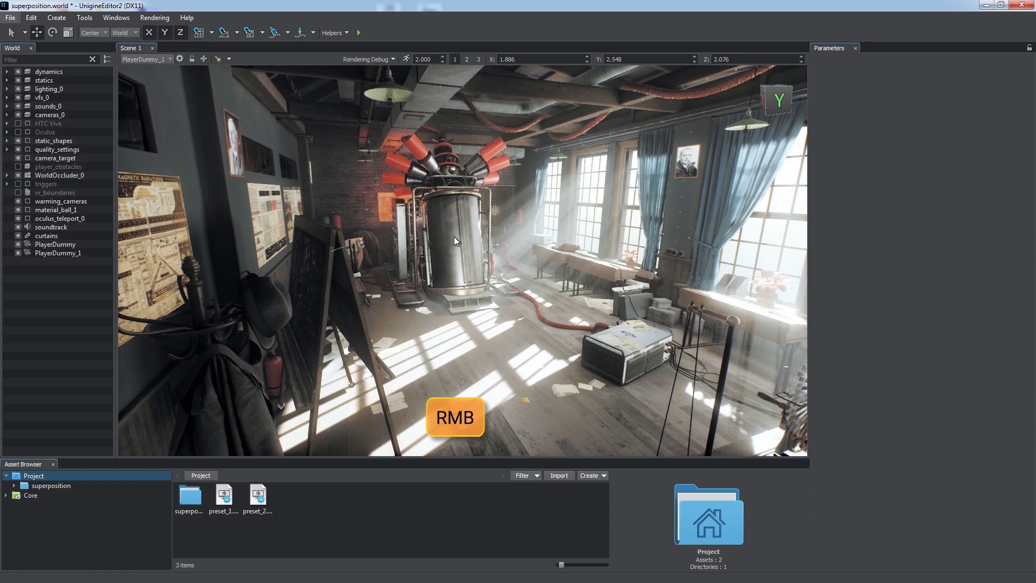
Fly the camera through the laboratory and turn the view around the instruments on the teacher's desk
right_drag(455, 237, 907, 206)
key(w)
key(e)
key(q)
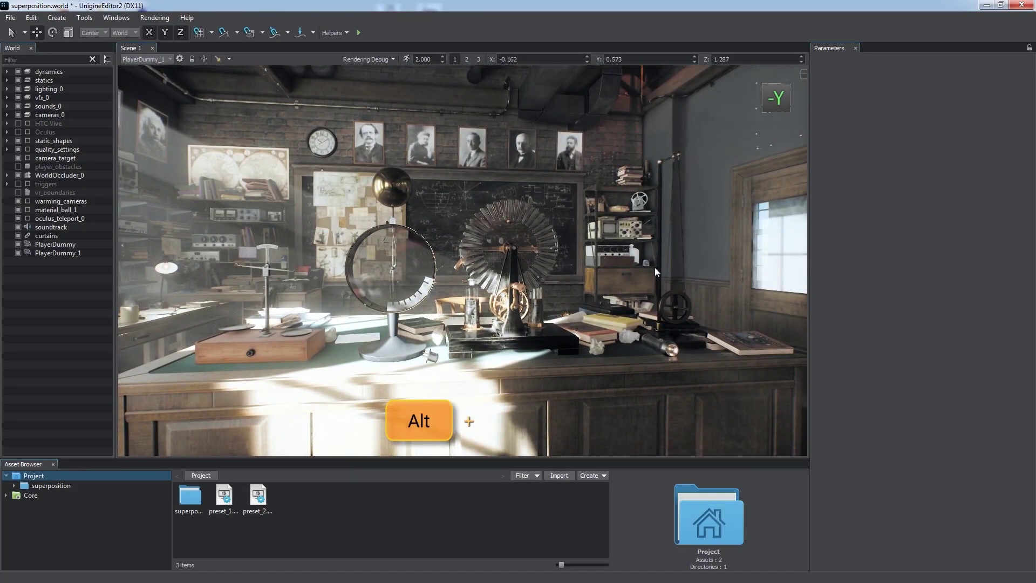
alt+drag(655, 267, 688, 278)
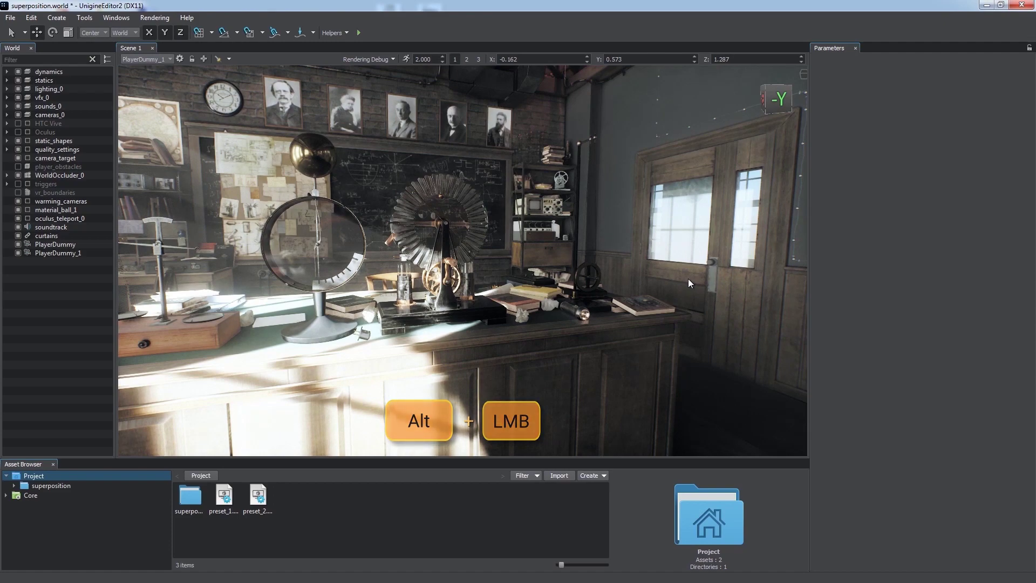
Select the electrostatic machine on the desk with the selection tool active and focus the camera on it
click(467, 239)
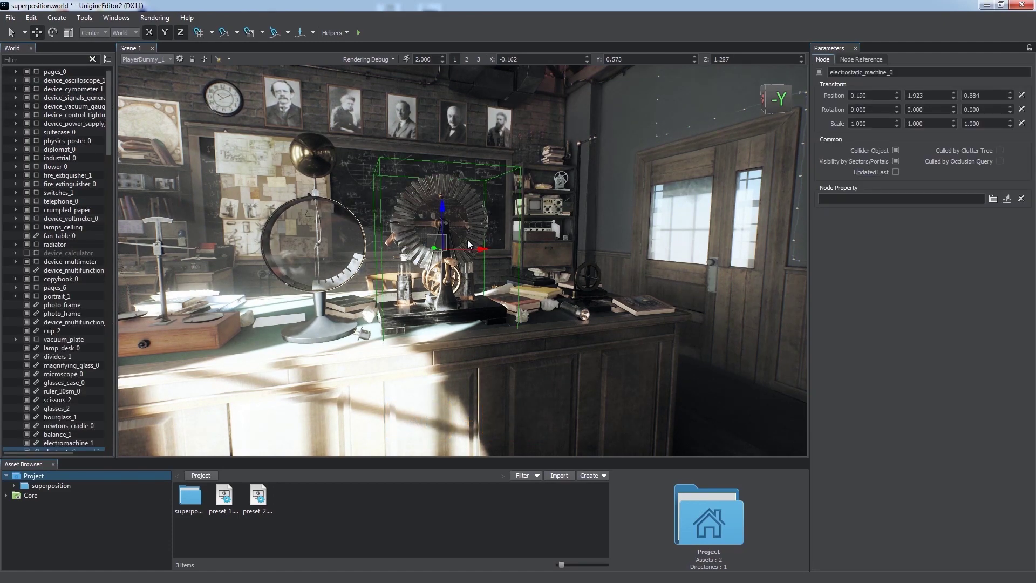
key(q)
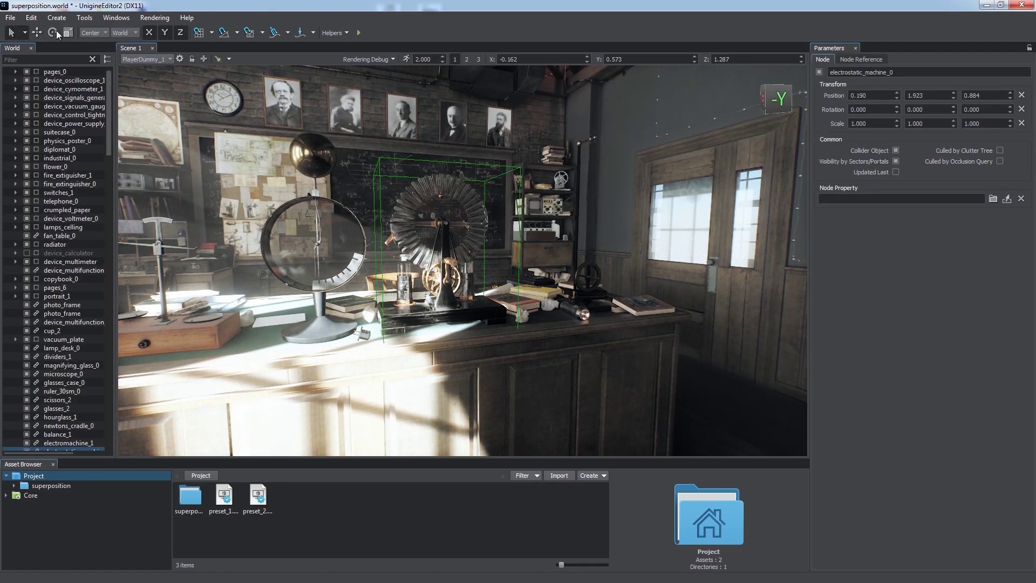
click(31, 17)
click(51, 55)
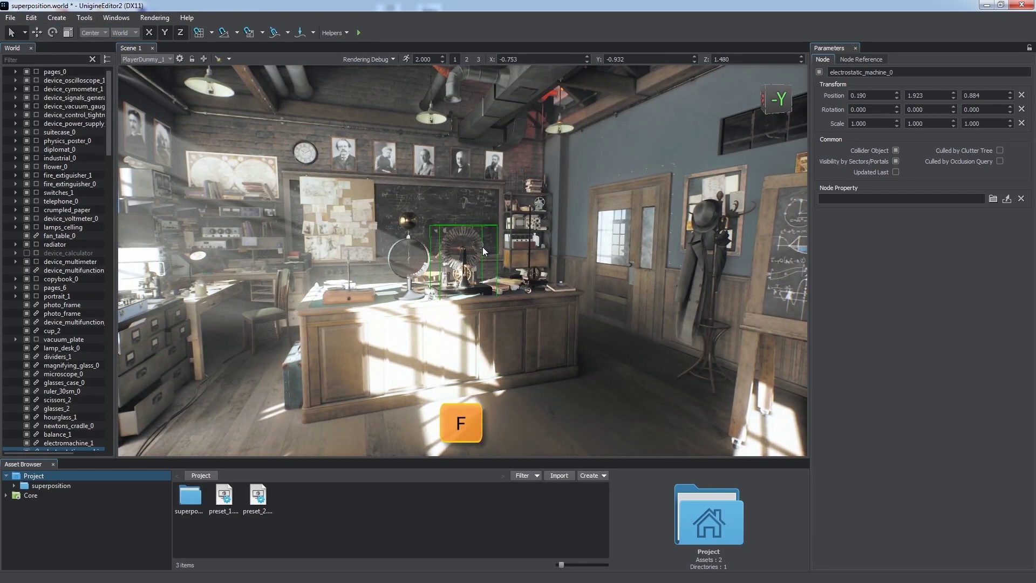
Zoom the view out and in on the selected electrostatic machine, and orbit around it to examine its sides
alt+drag(504, 205, 502, 339)
mouse_move(502, 339)
alt+right_down()
mouse_move(502, 430)
mouse_move(486, 345)
alt+right_up()
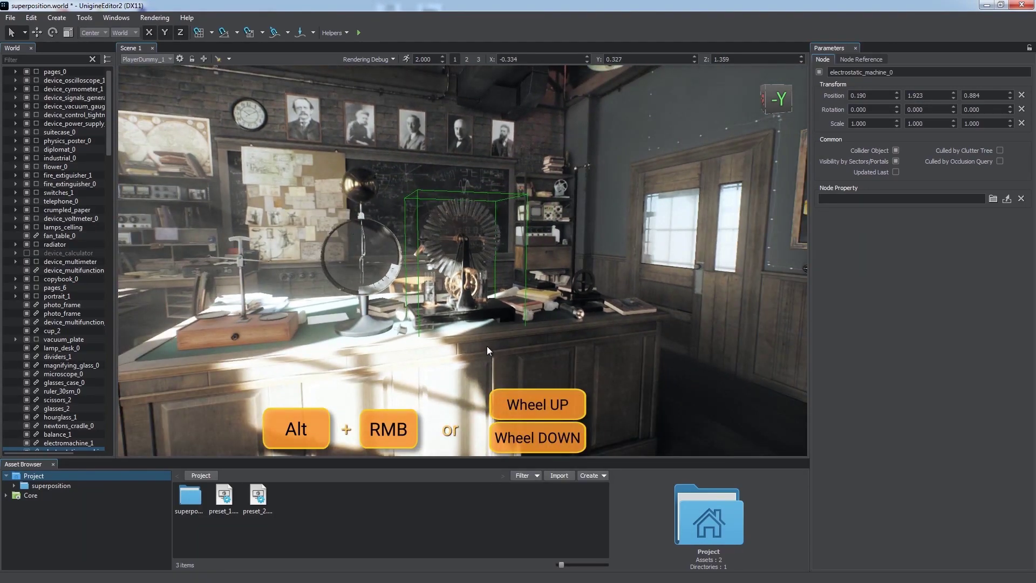
scroll(483, 276, up, 5)
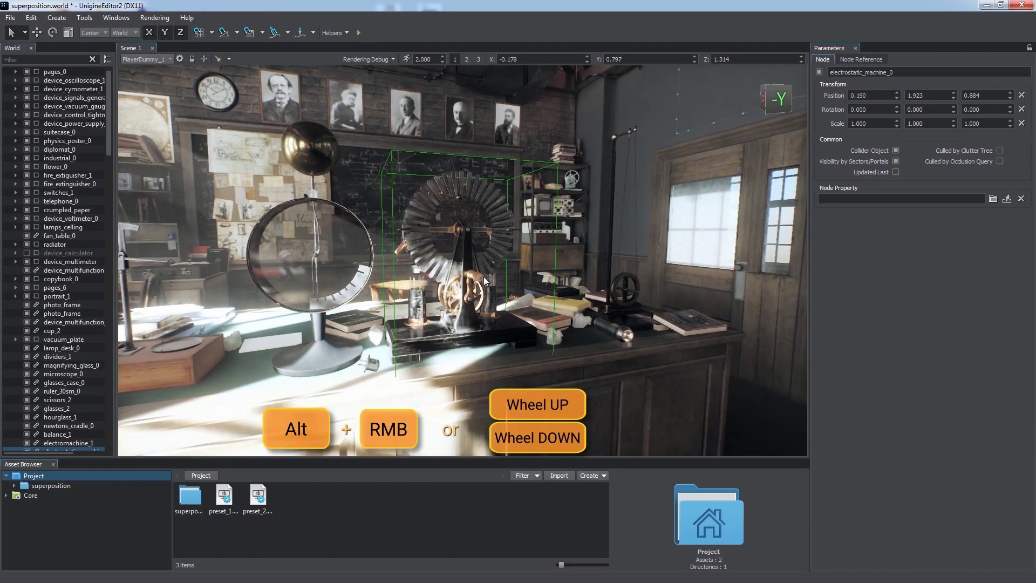
scroll(484, 272, down, 5)
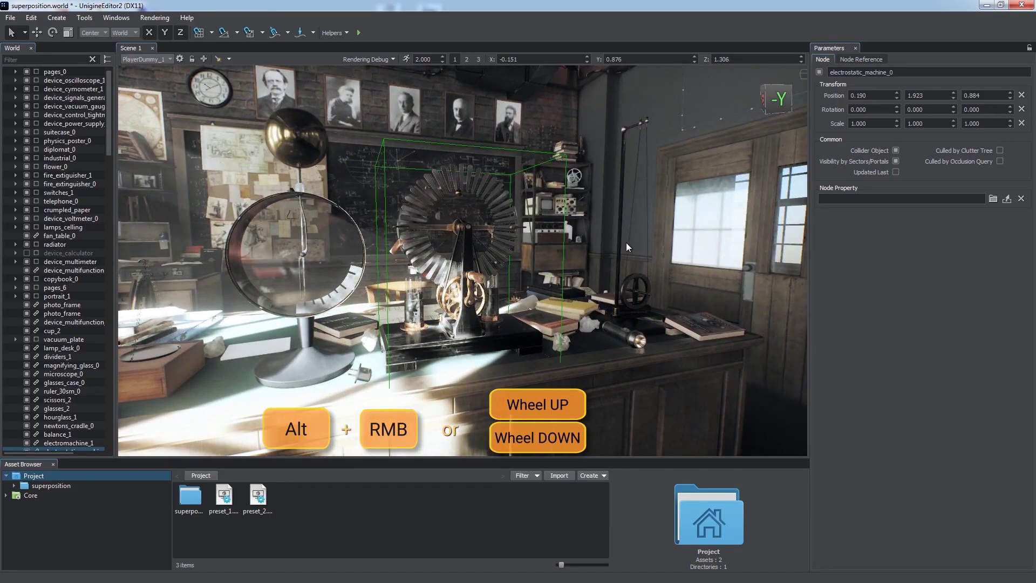
scroll(600, 234, up, 4)
alt+drag(600, 230, 884, 296)
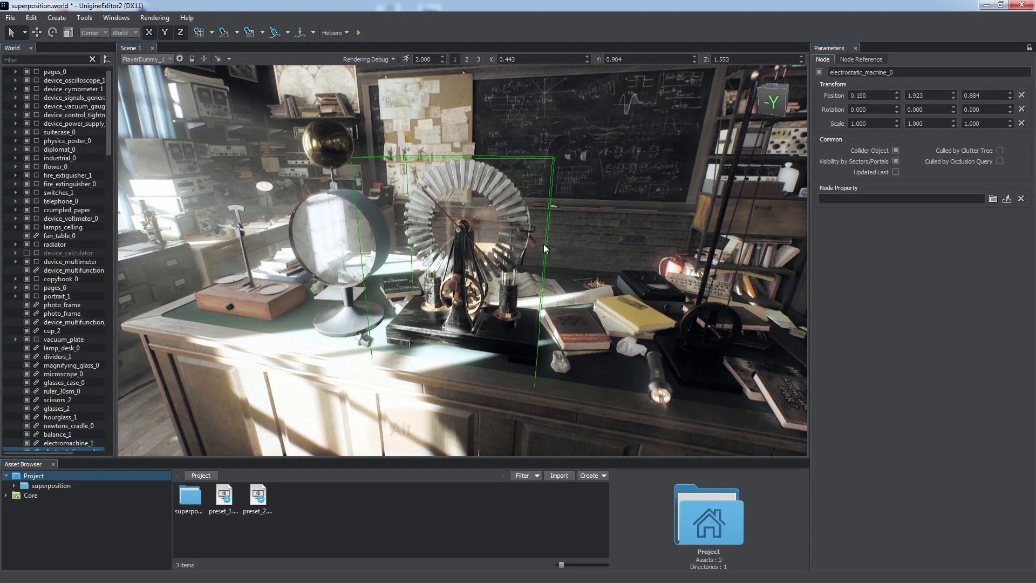
alt+middle_drag(543, 244, 503, 225)
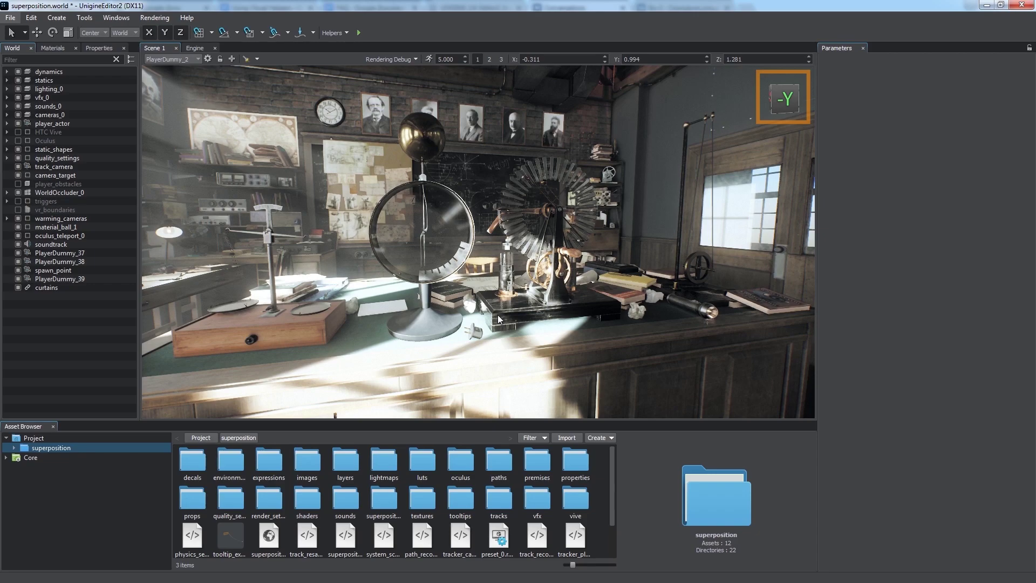
Rotate the view around the desk and align the camera to the -X axis and to the Y axis
right_drag(497, 315, 471, 309)
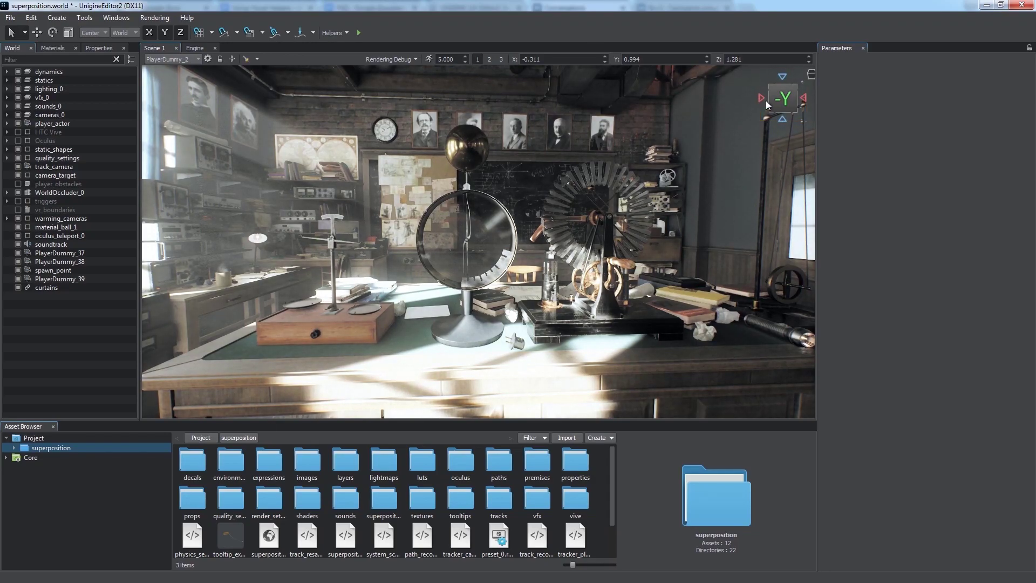
click(762, 98)
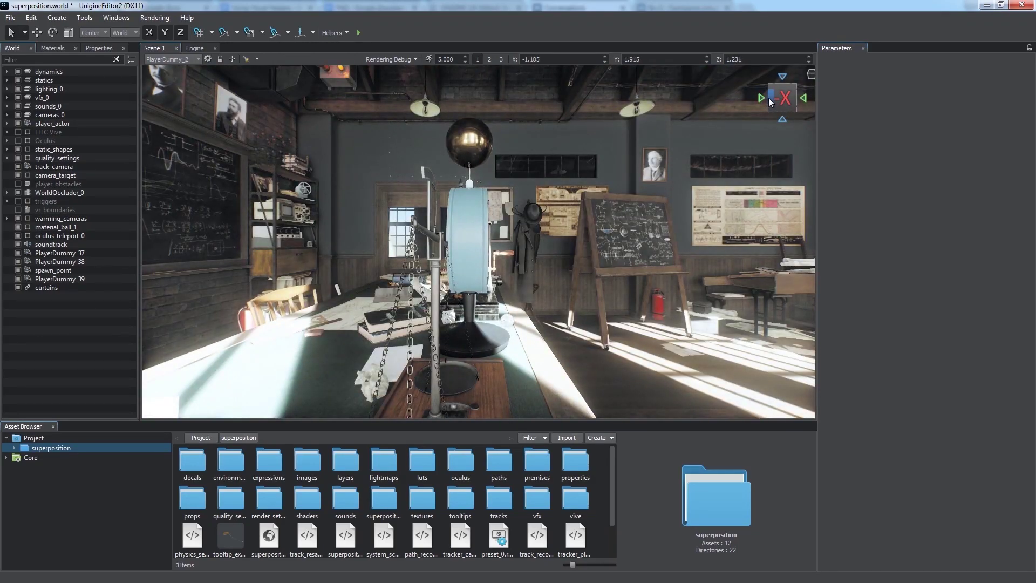
click(770, 99)
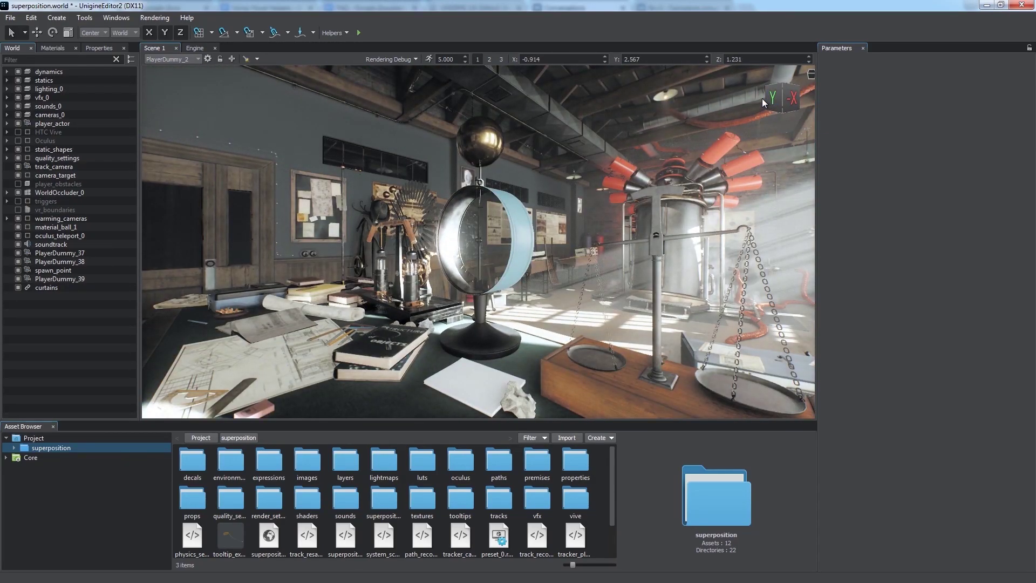
click(771, 98)
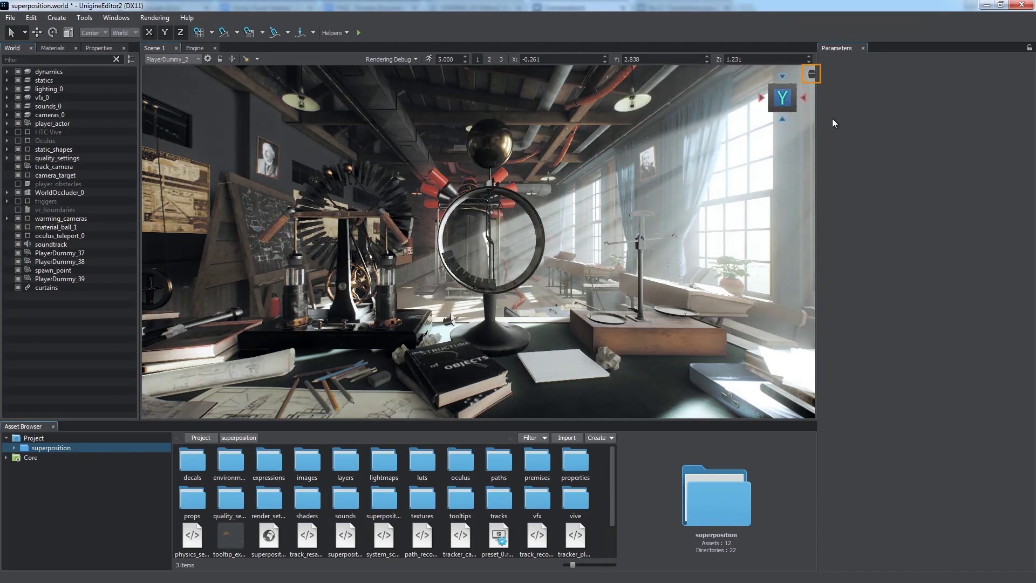
Inspect the desk in orthographic projection, aligning the camera to the -Y axis, and return to perspective
click(811, 74)
alt+drag(539, 254, 445, 273)
right_drag(446, 273, 296, 270)
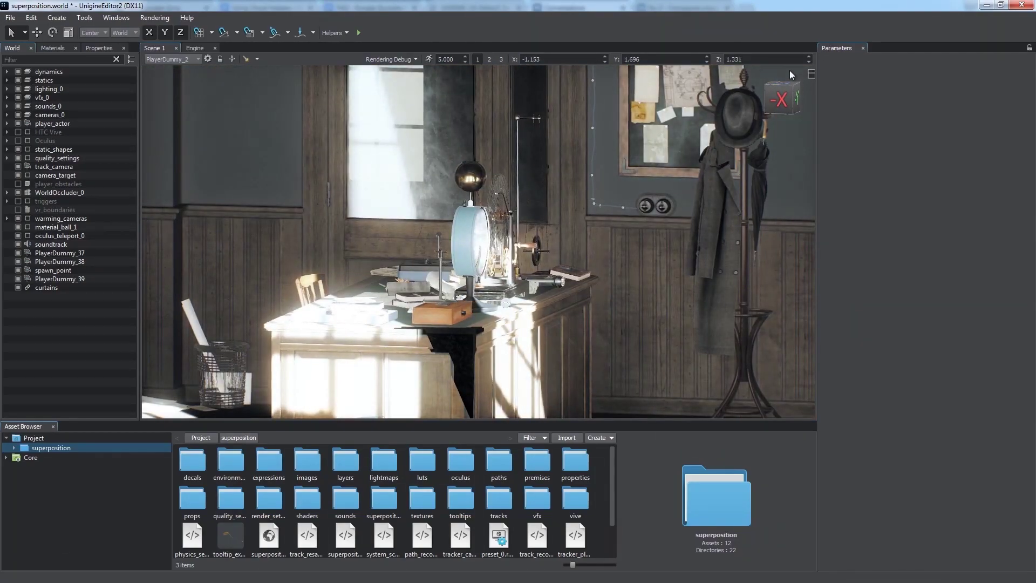
click(796, 100)
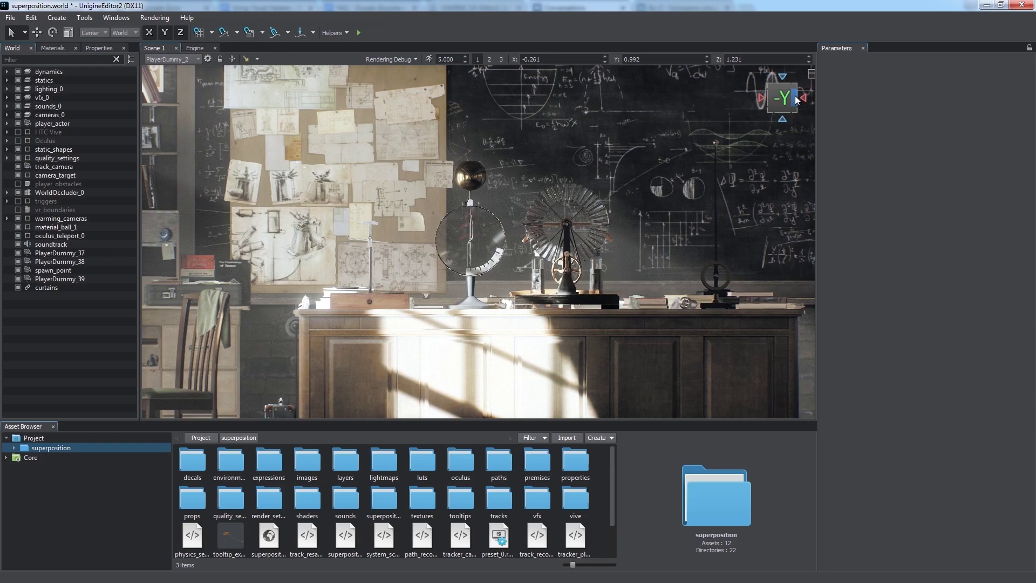
click(812, 74)
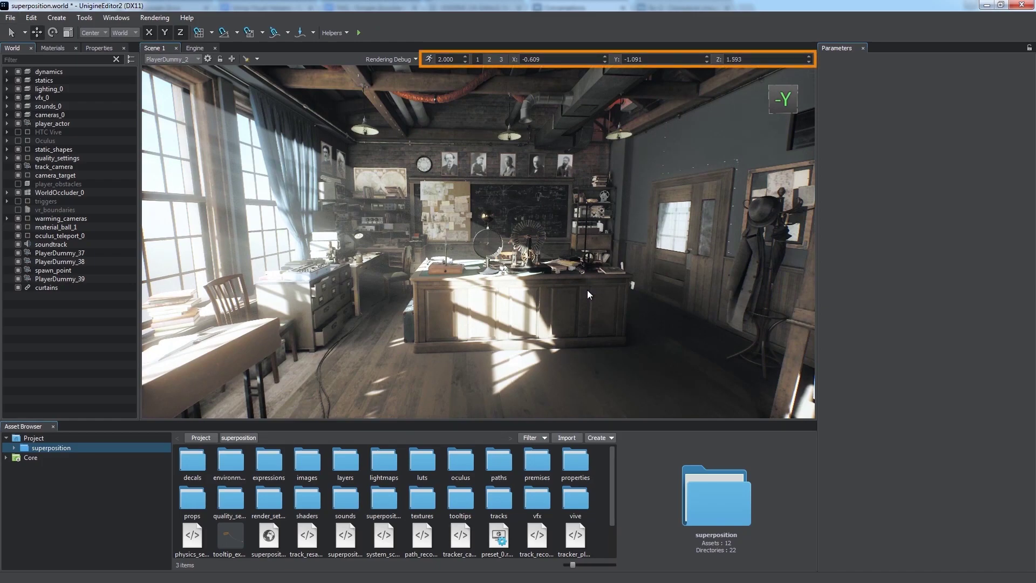
Set the camera movement speed to 5 and test flying toward the desk and back
key(w)
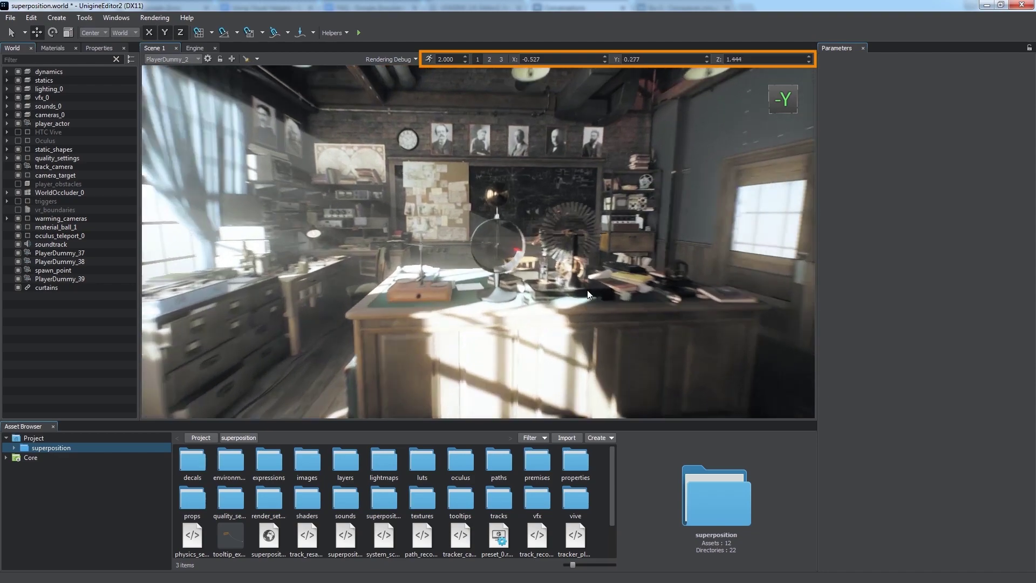
key(s)
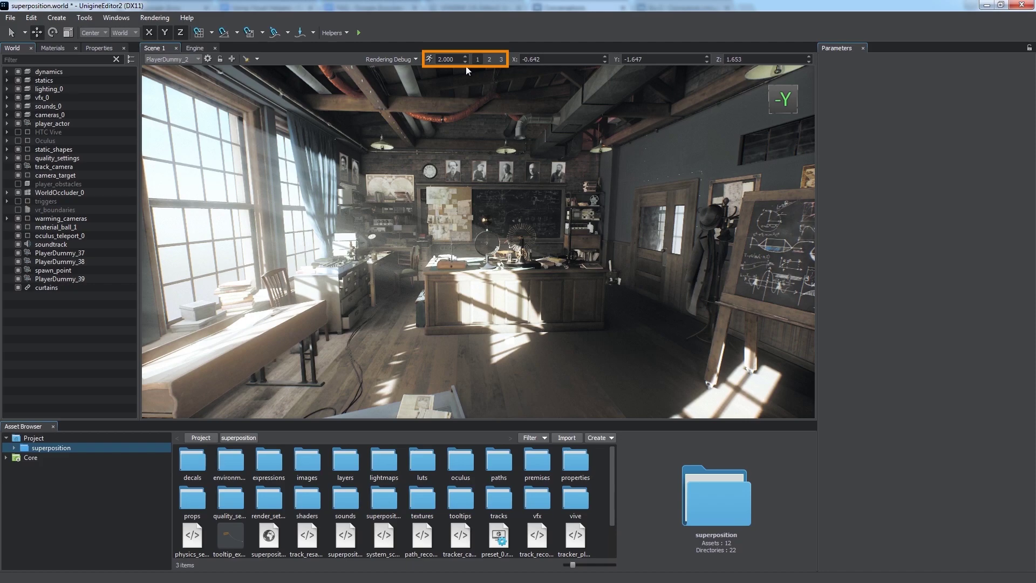
drag(456, 60, 432, 62)
text(5)
key(Return)
right_click(550, 295)
key(w)
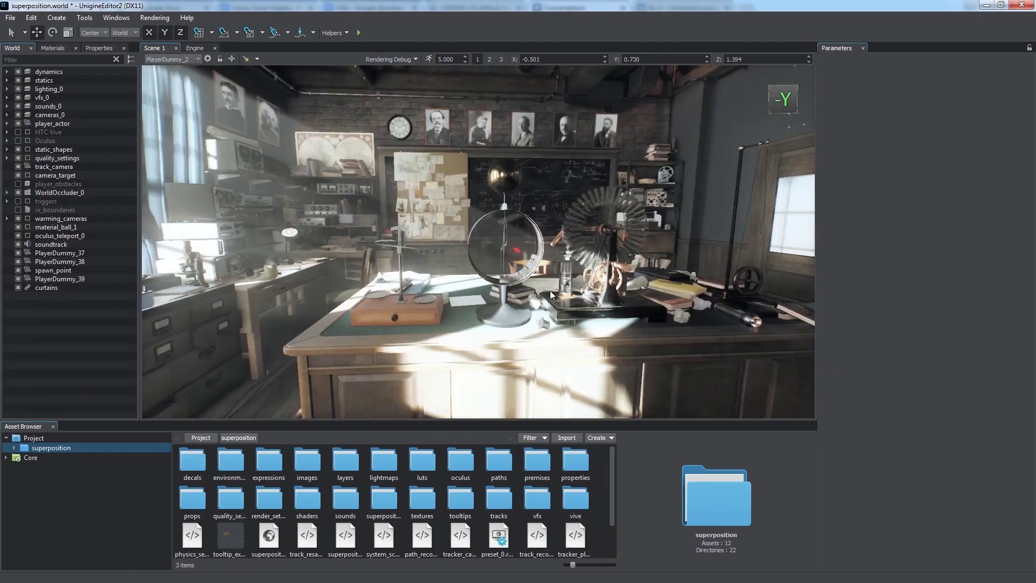
key(s)
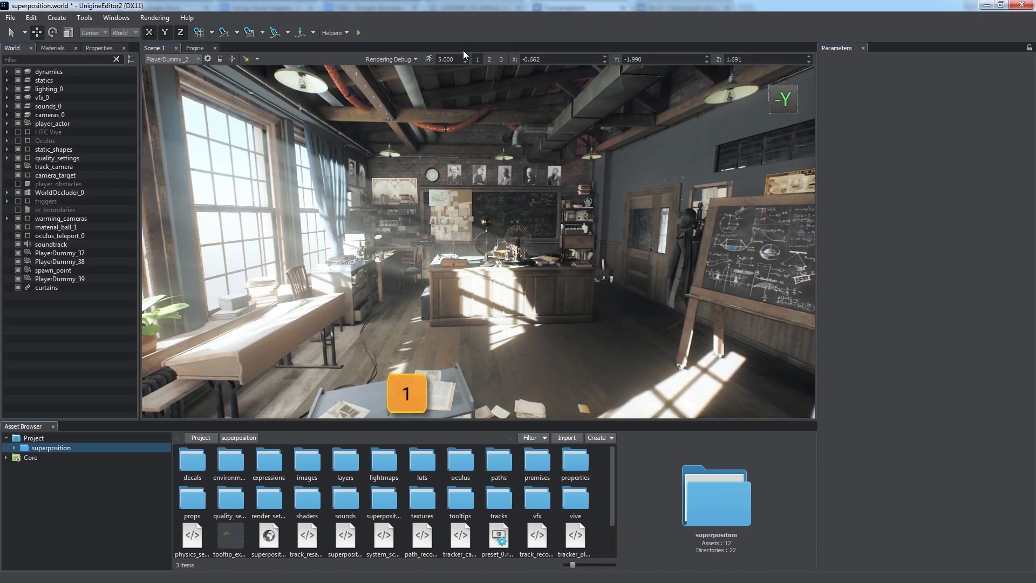
Cycle through camera speed presets 1, 2 and 3, leaving preset 3 active
click(489, 60)
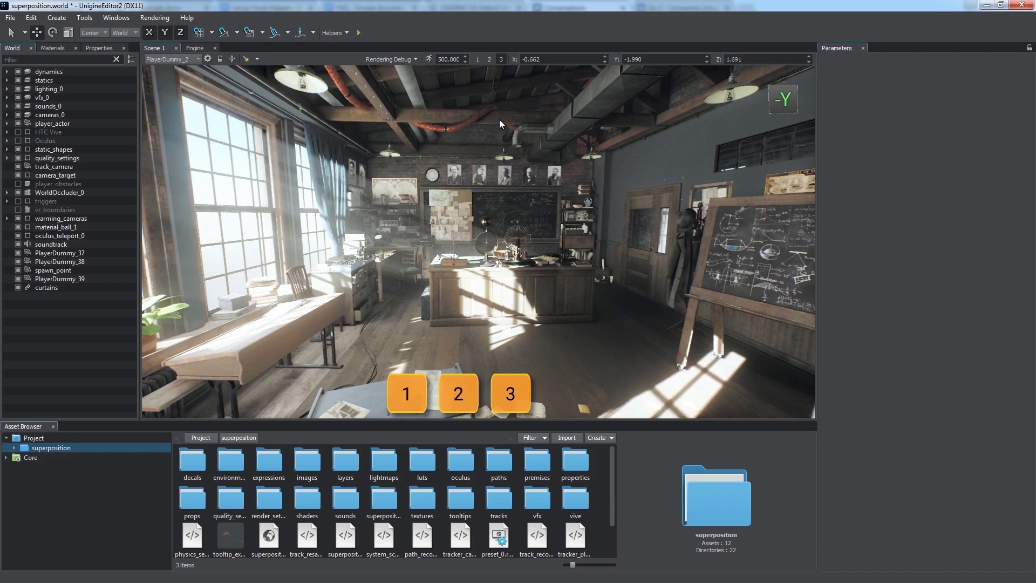
key(1)
key(2)
key(3)
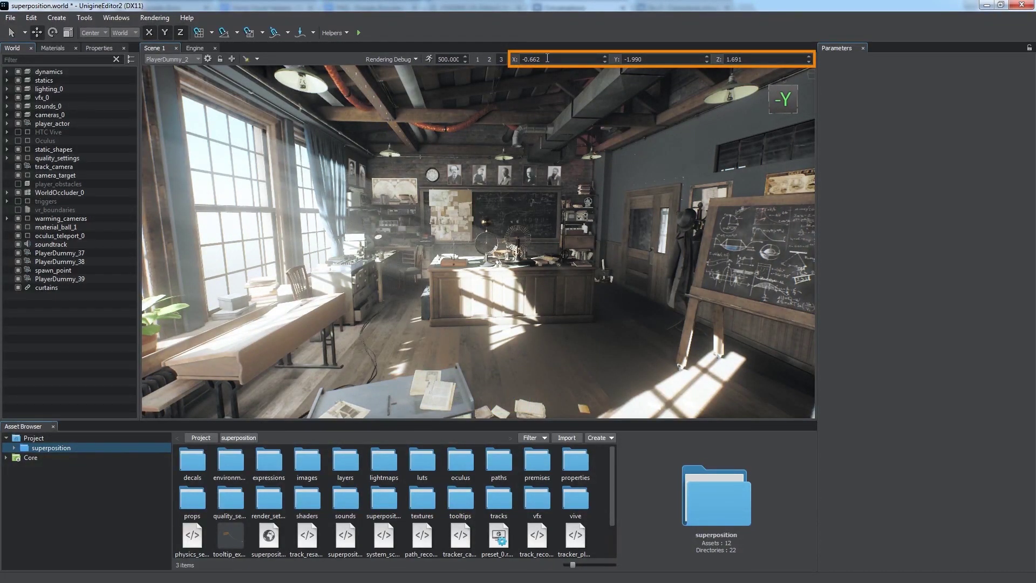
Set the camera position to 1 on X and -3 on Y
click(515, 61)
text(1)
key(Return)
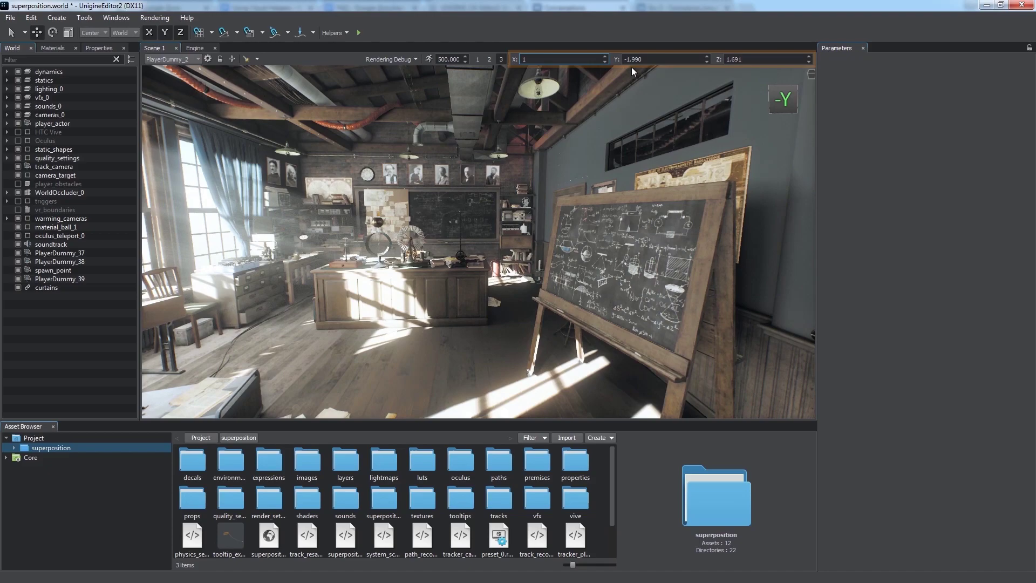
click(629, 59)
text(-2)
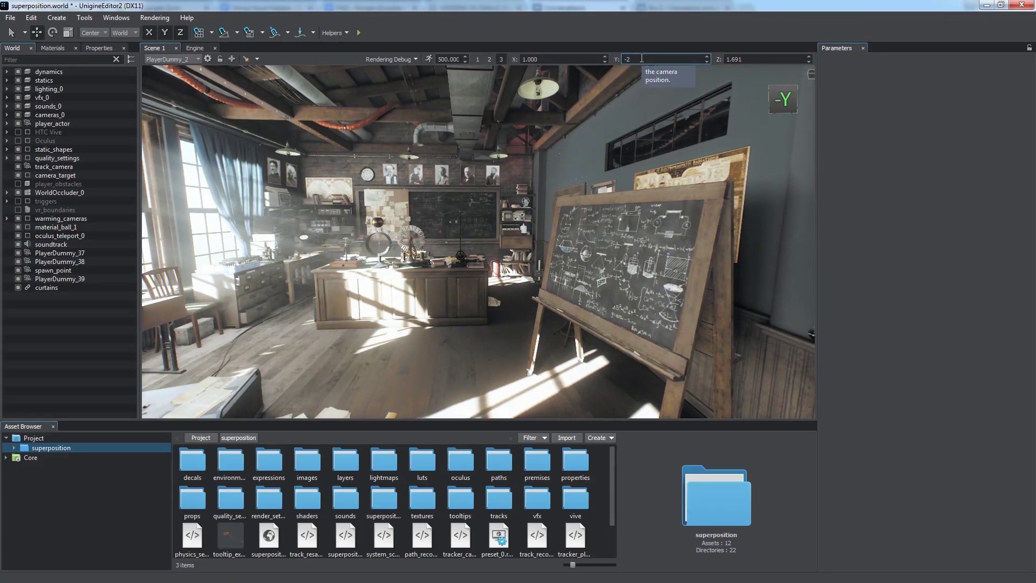
key(BackSpace)
text(3.294)
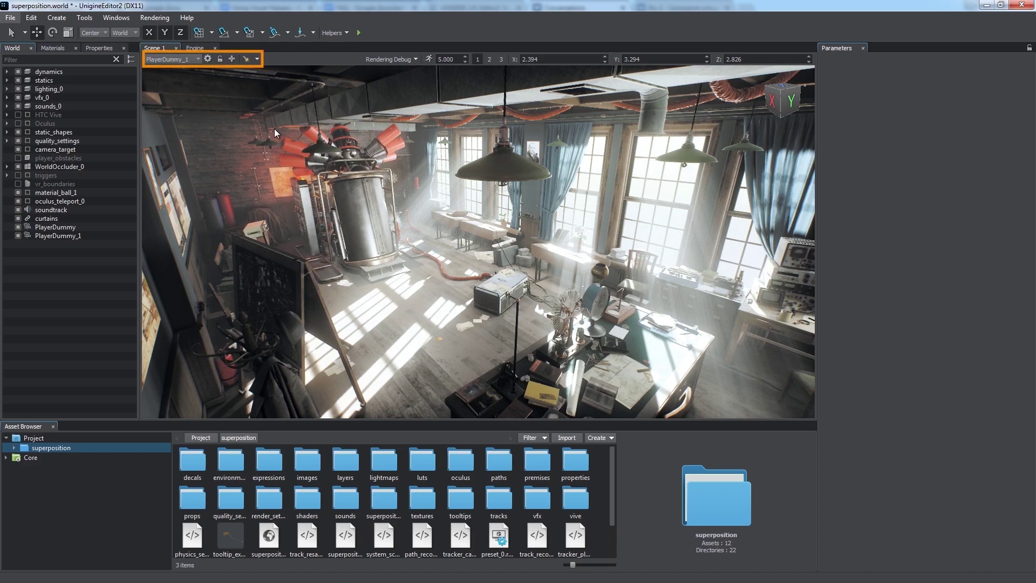
Switch the viewport between the PlayerDummy and PlayerDummy_1 cameras, and review the camera settings of PlayerDummy_1
click(198, 59)
click(189, 72)
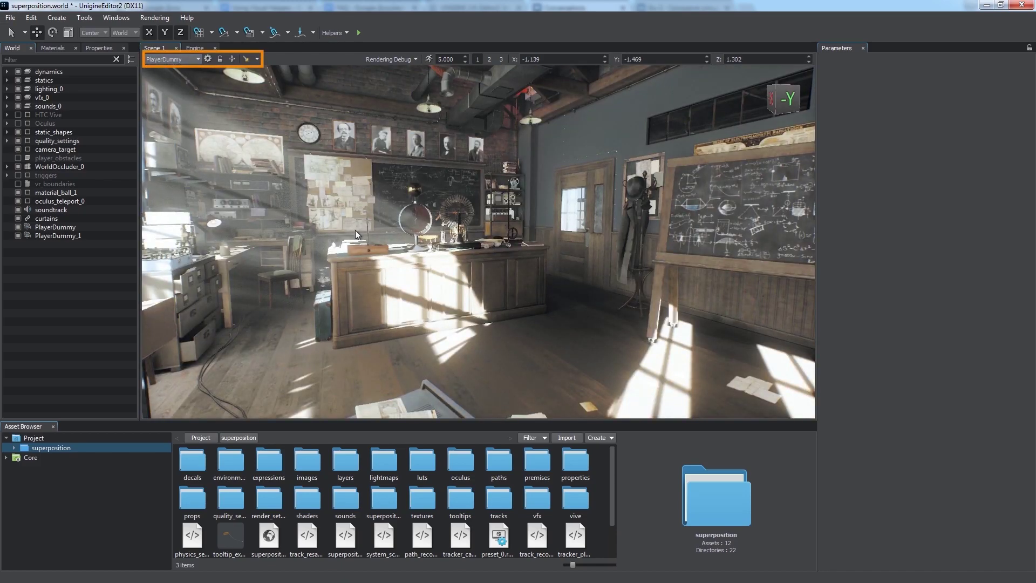
click(190, 59)
click(184, 81)
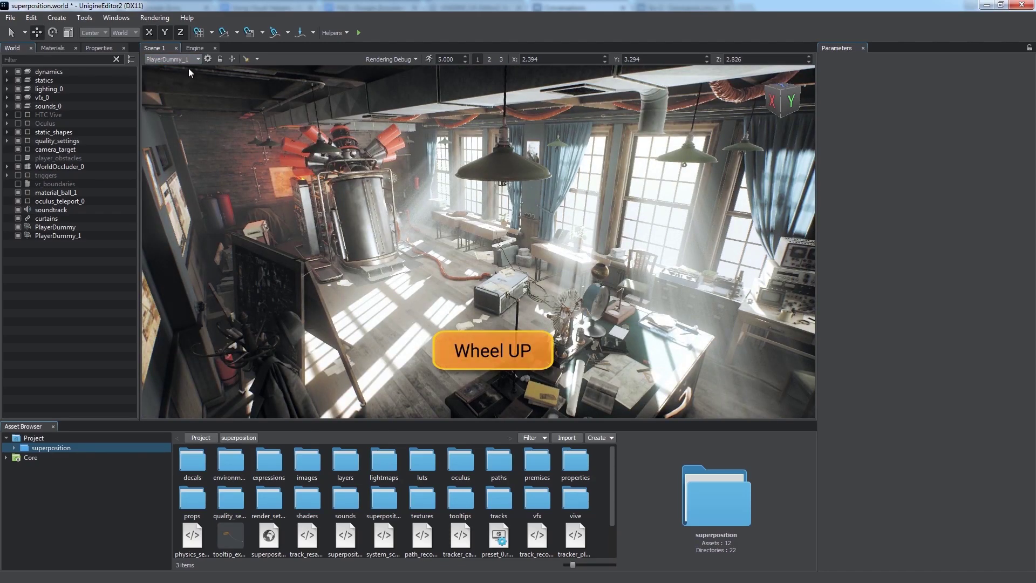
scroll(186, 61, up, 1)
scroll(186, 62, down, 1)
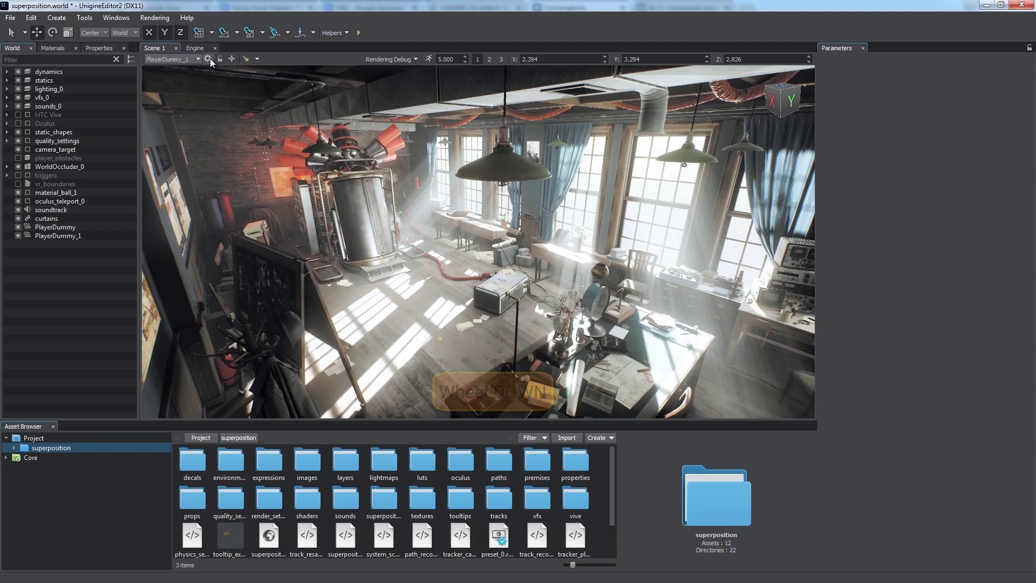
click(208, 60)
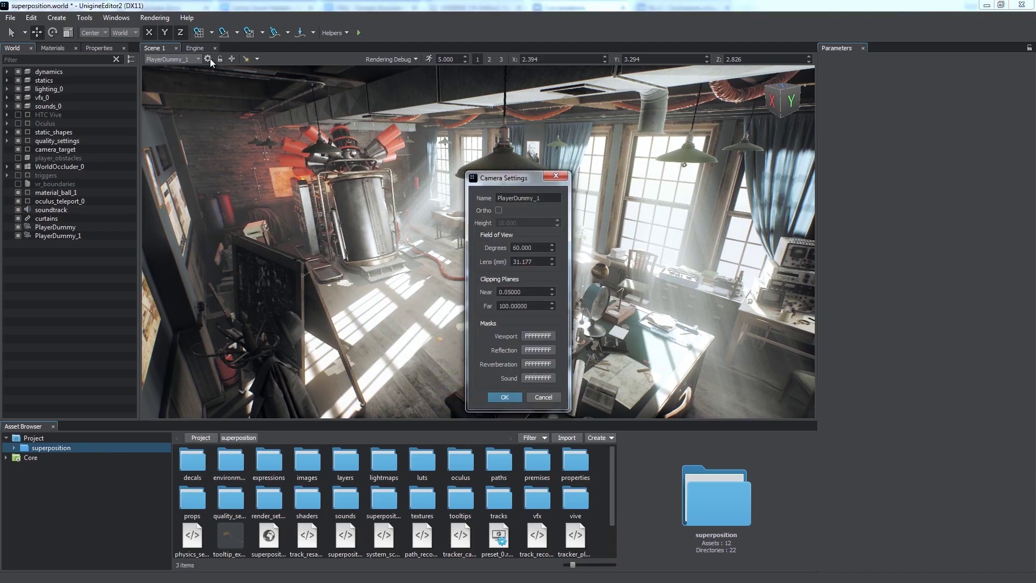
click(496, 401)
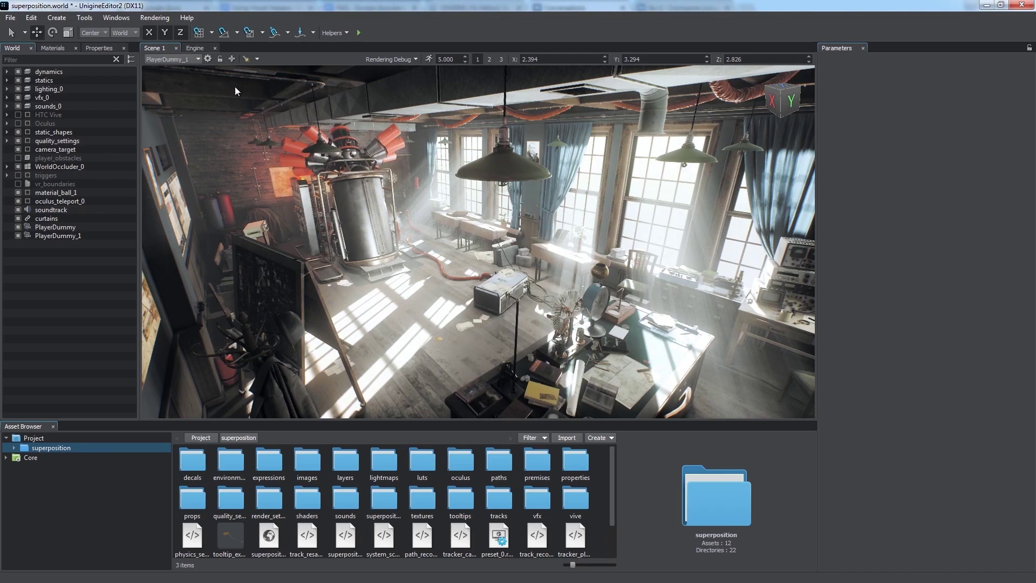
Move the view with PlayerDummy_1 locked, and check its stored position by switching to PlayerDummy and back
right_drag(387, 244, 314, 231)
key(d)
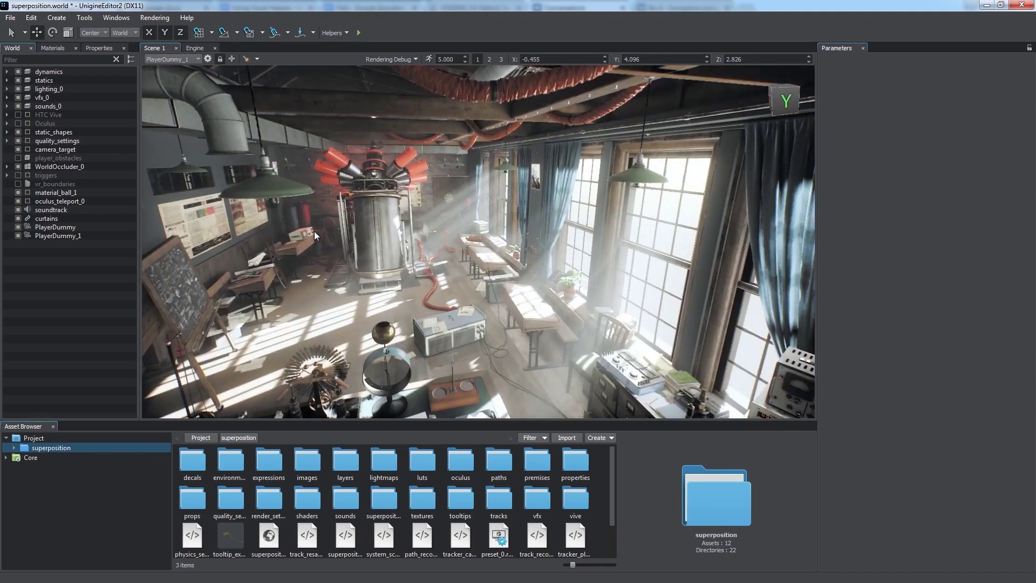
click(174, 56)
click(174, 69)
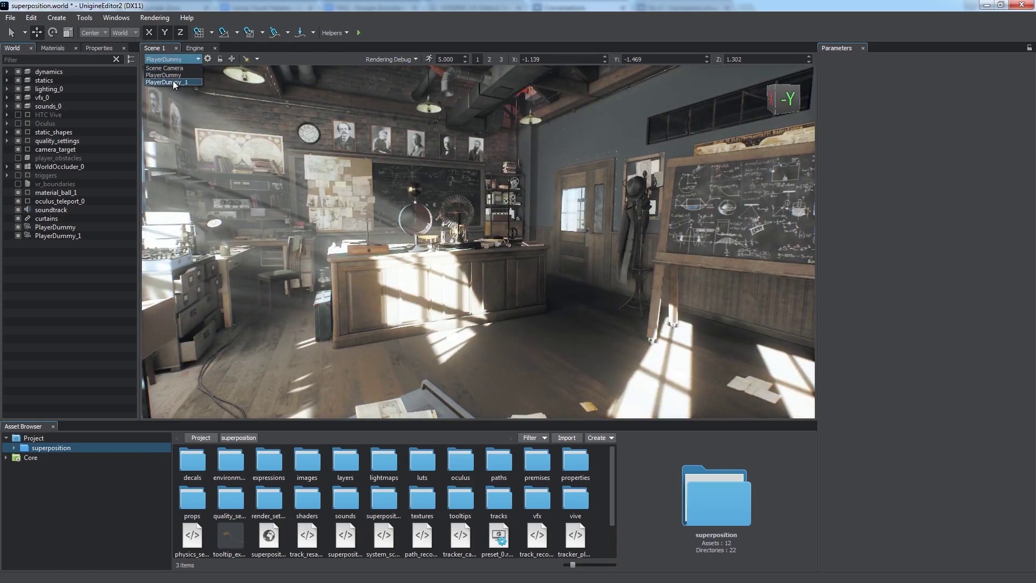
click(173, 82)
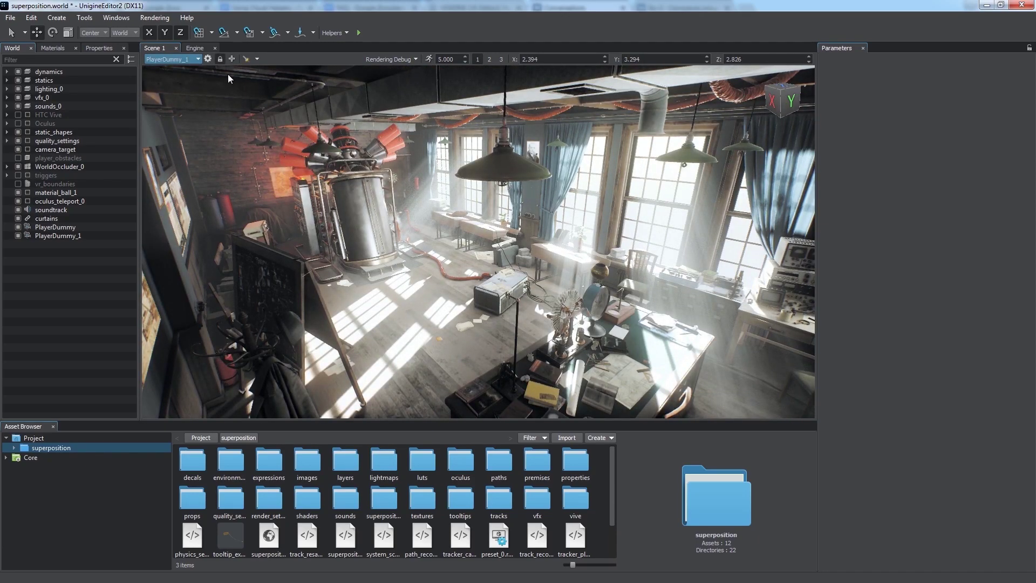
Move the view with PlayerDummy_1 unlocked, and check its stored position by switching to PlayerDummy and back
right_drag(335, 242, 211, 259)
key(d)
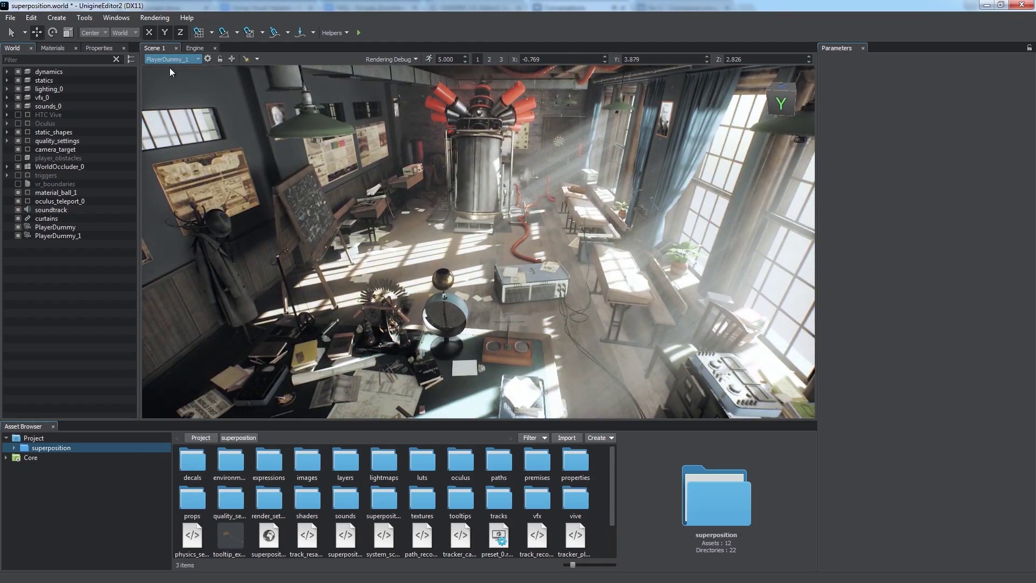
click(170, 61)
click(165, 70)
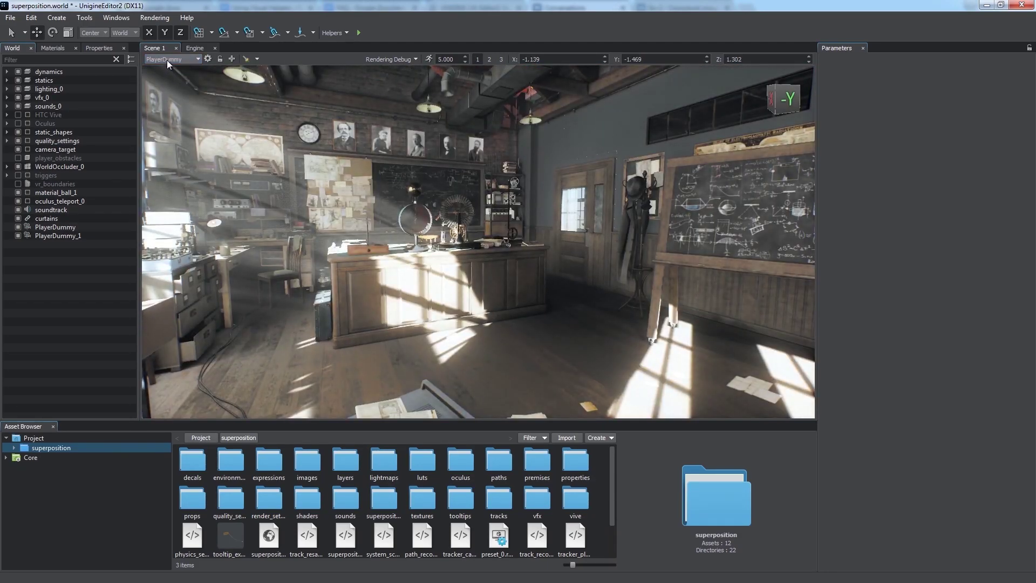
click(167, 60)
click(173, 82)
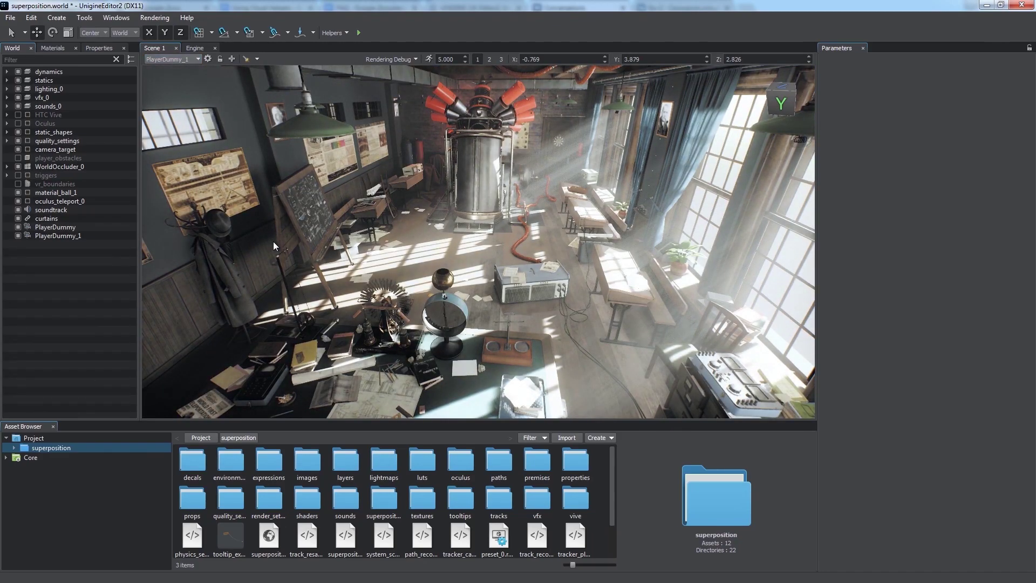
Add a new camera at the current view and pick PlayerDummy_2 as the viewport camera
click(232, 59)
click(189, 58)
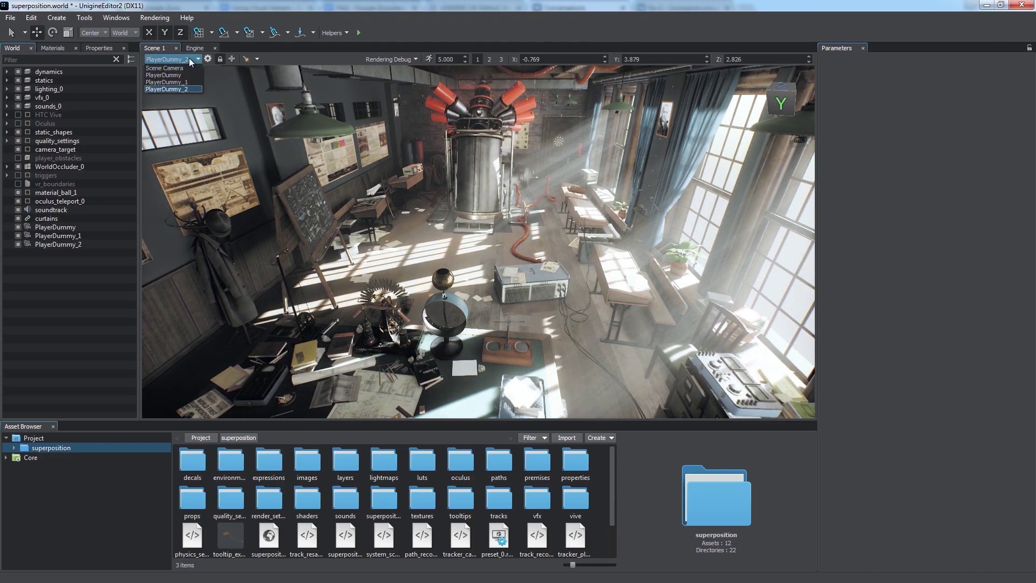
click(187, 92)
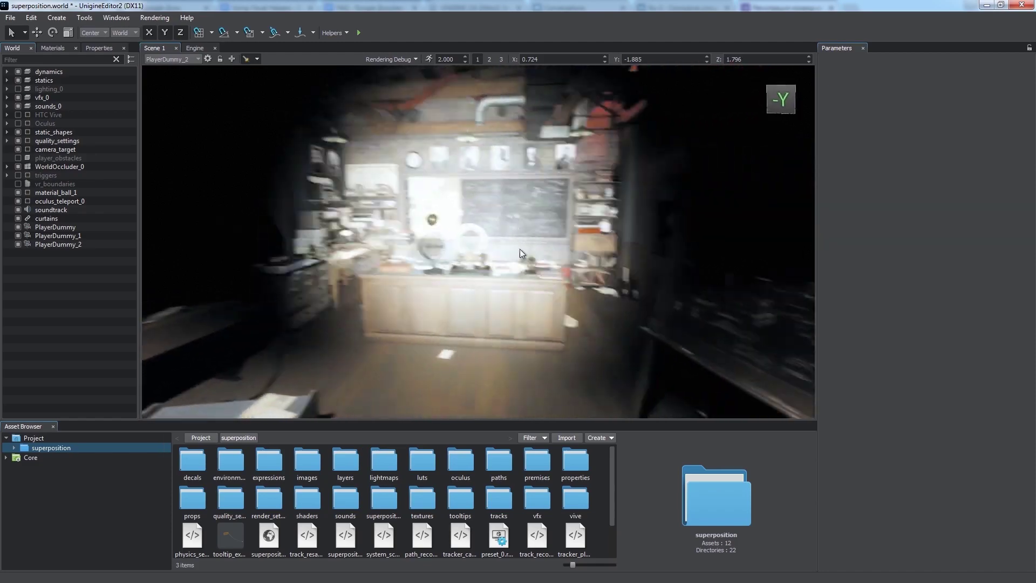
Set the camera headlight's intensity to 0.3 and switch the headlight off
right_drag(597, 249, 505, 241)
key(s)
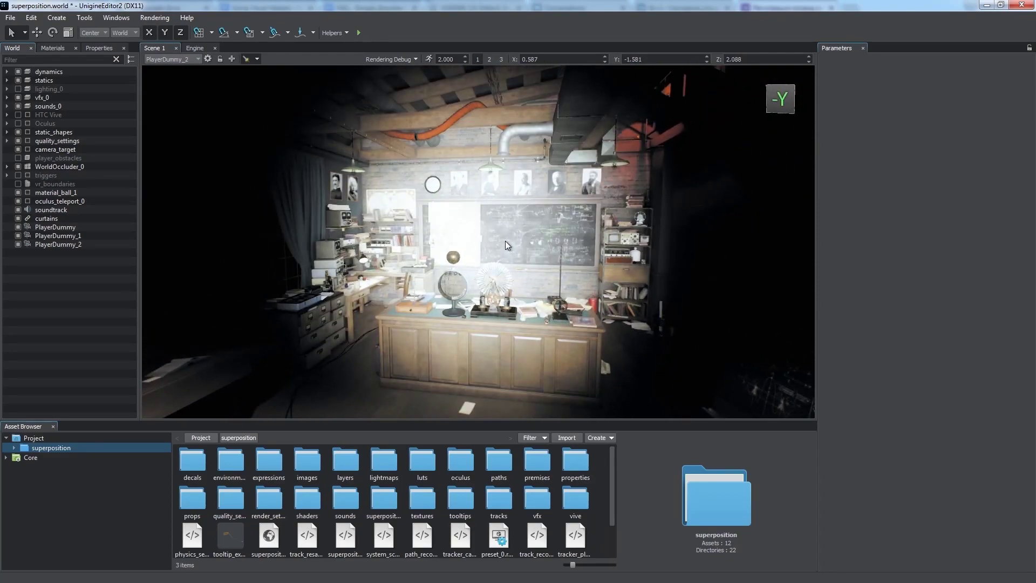
click(257, 58)
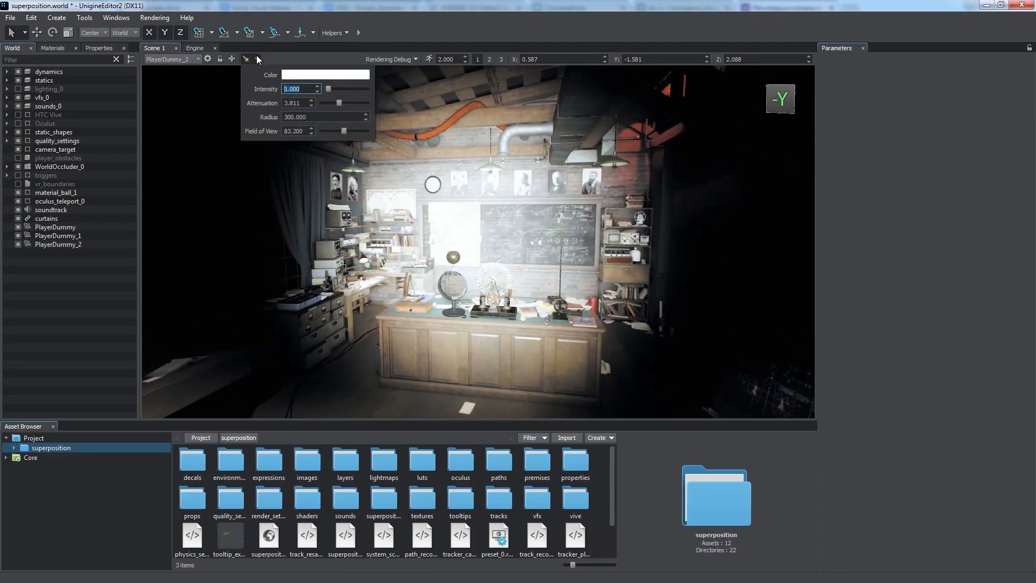
drag(329, 89, 322, 91)
double_click(292, 89)
text(0.3)
key(Return)
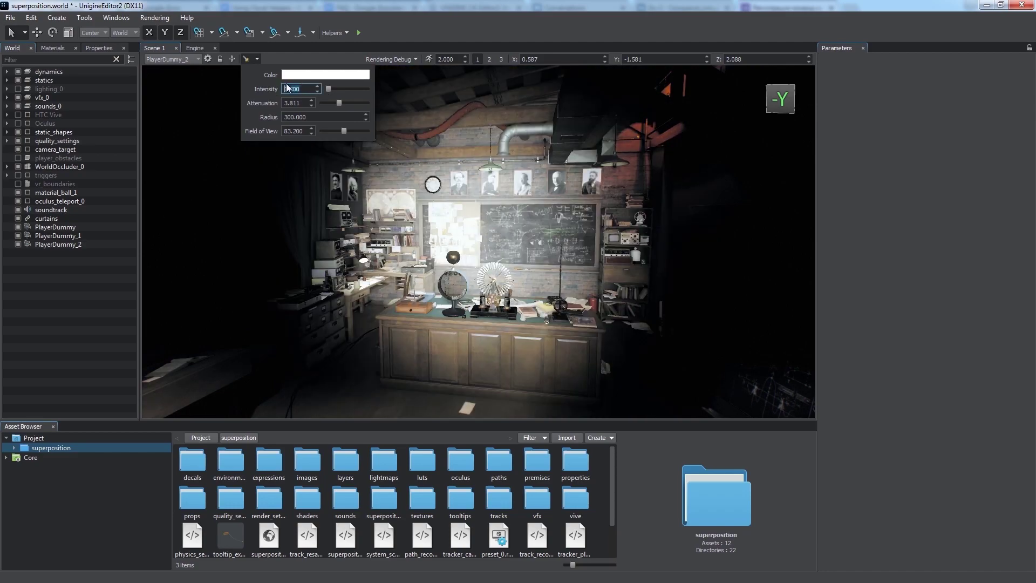
click(247, 59)
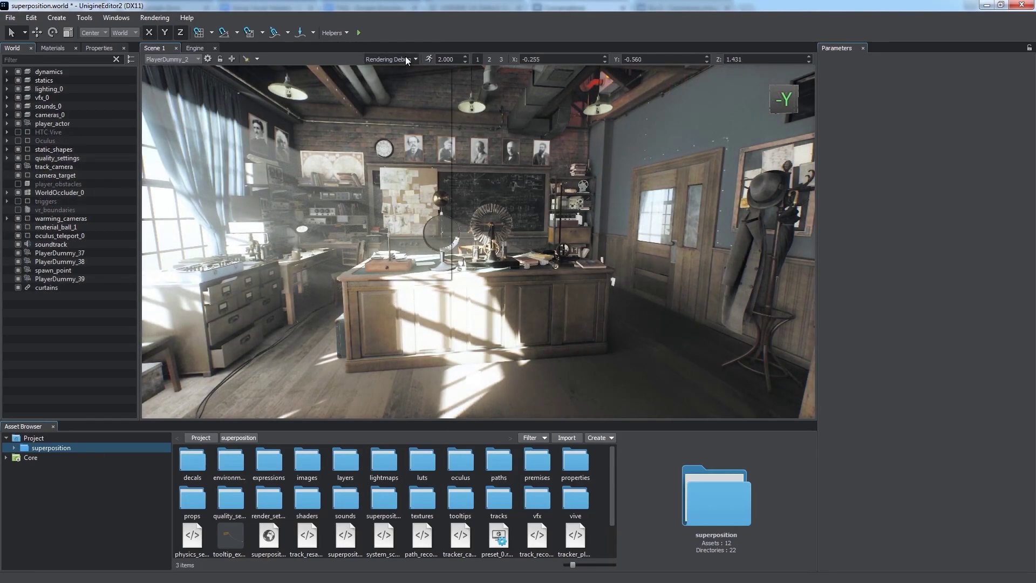
Display the Scene Depth rendering debug buffer and examine the room by moving through it
click(393, 59)
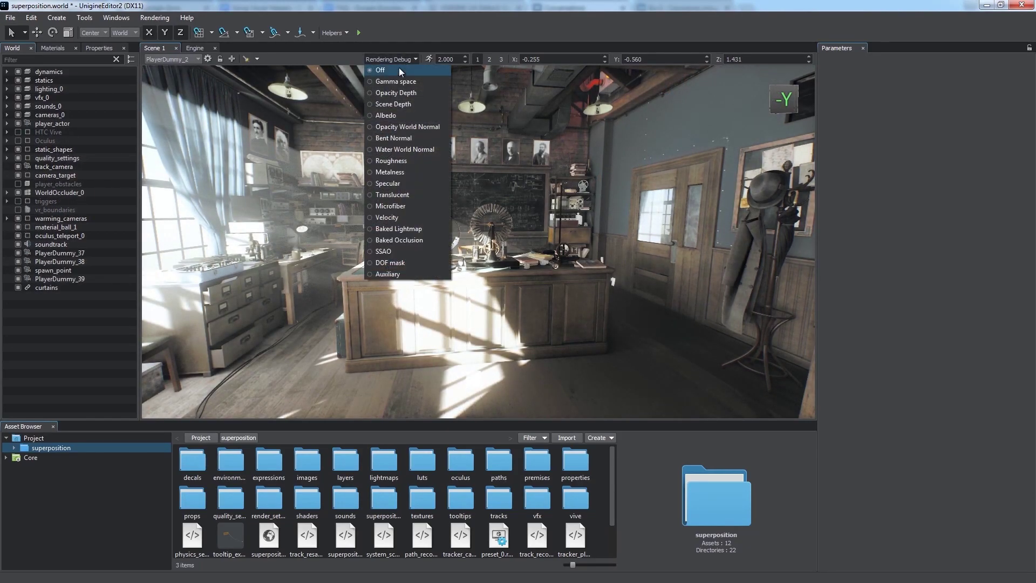
click(390, 103)
click(395, 61)
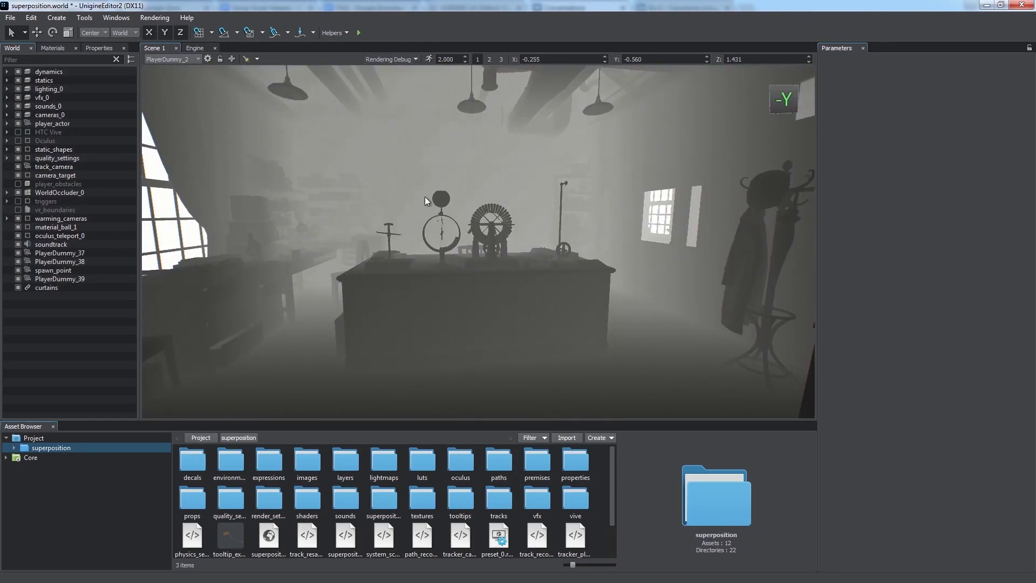
key(w)
mouse_move(459, 231)
right_down()
mouse_move(519, 240)
mouse_move(866, 238)
mouse_move(550, 244)
mouse_move(474, 229)
right_up()
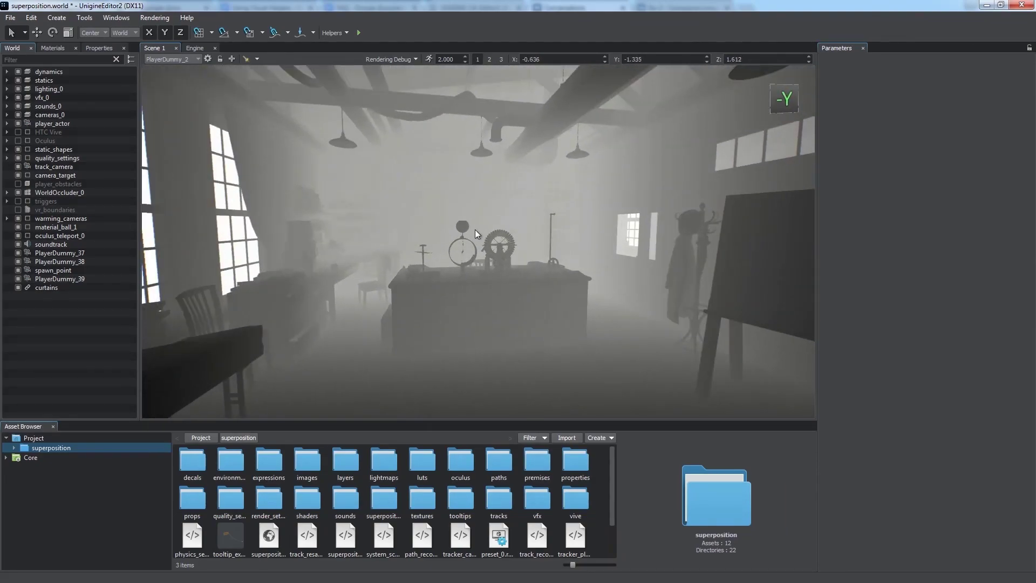
Display the SSAO, Roughness and Albedo rendering debug buffers one after another
click(396, 63)
click(382, 251)
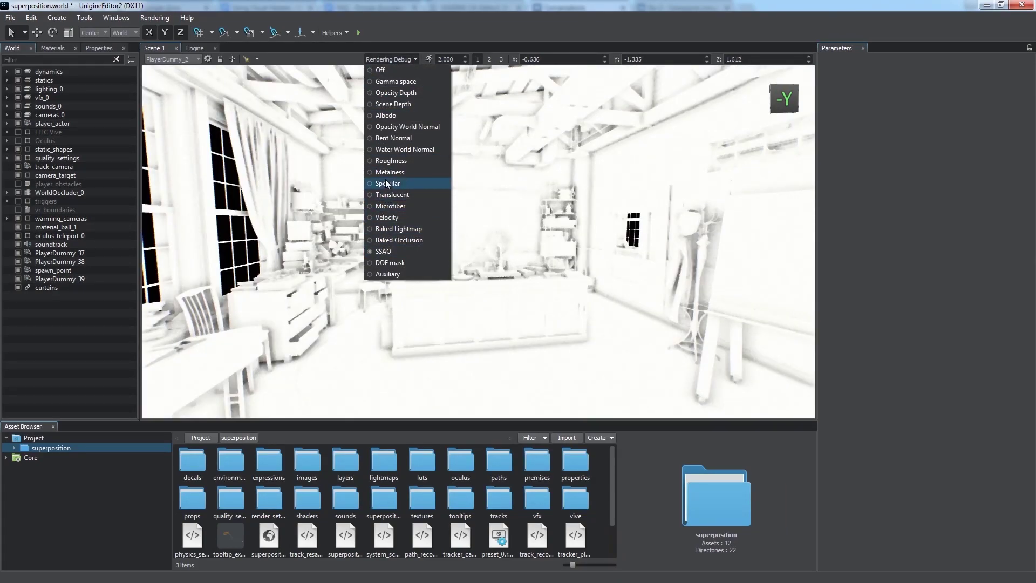
click(390, 161)
click(396, 116)
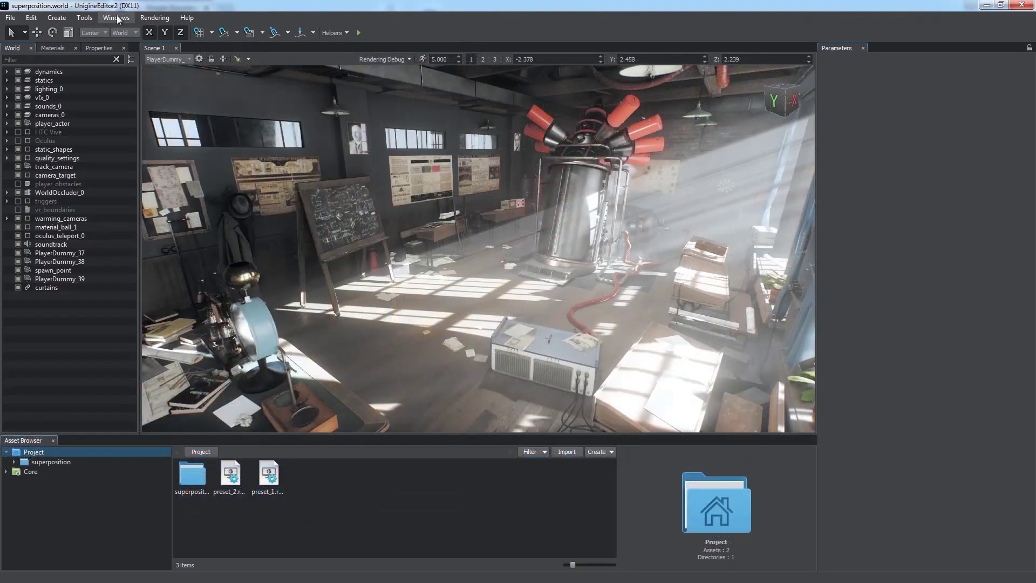
Hide Scene Viewport 1 and show it again
click(116, 17)
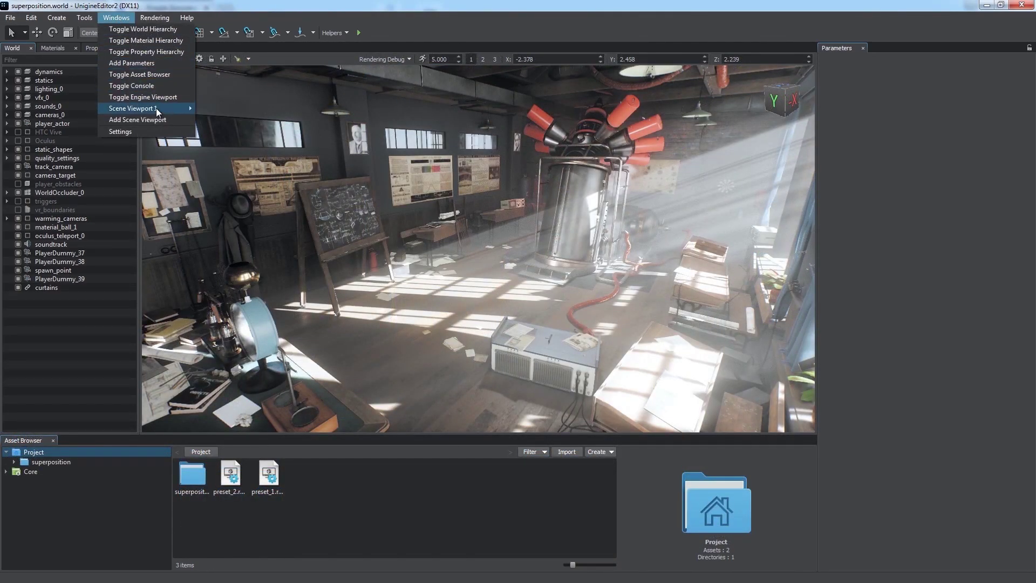
click(216, 120)
click(116, 17)
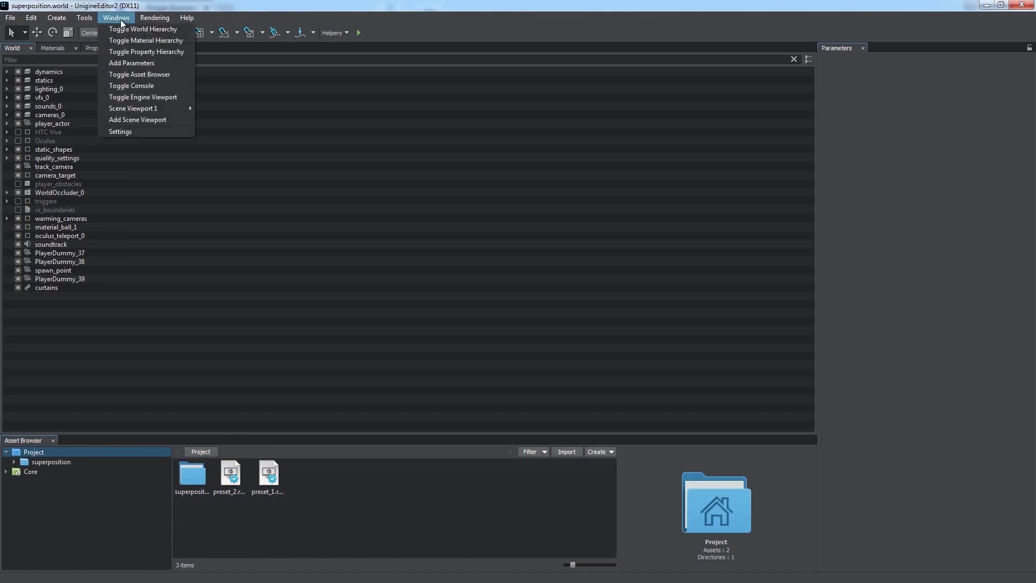
mouse_move(137, 108)
click(217, 111)
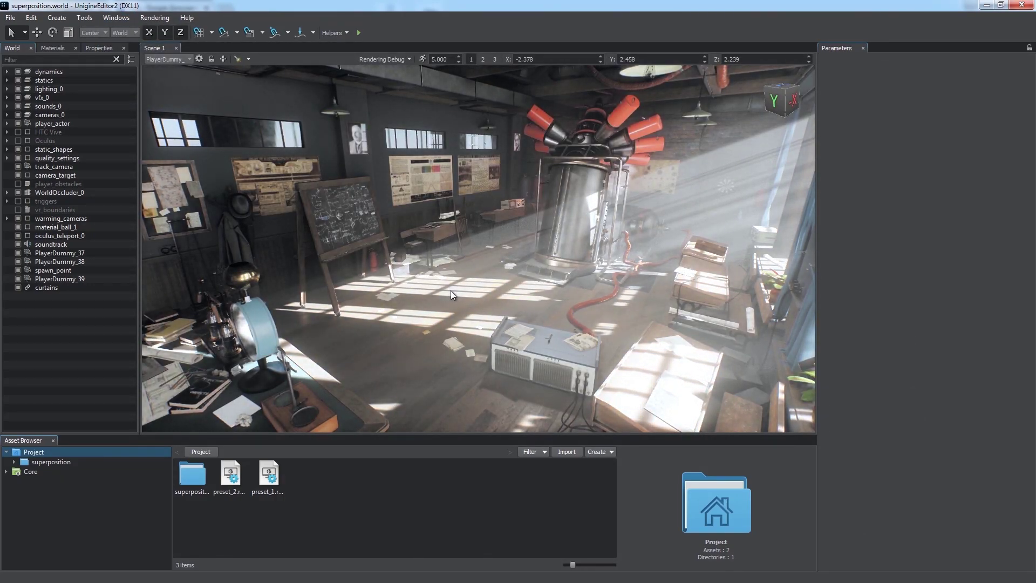
Add a second scene viewport, dock it beside Scene 1 and widen it to roughly half of the area
click(130, 19)
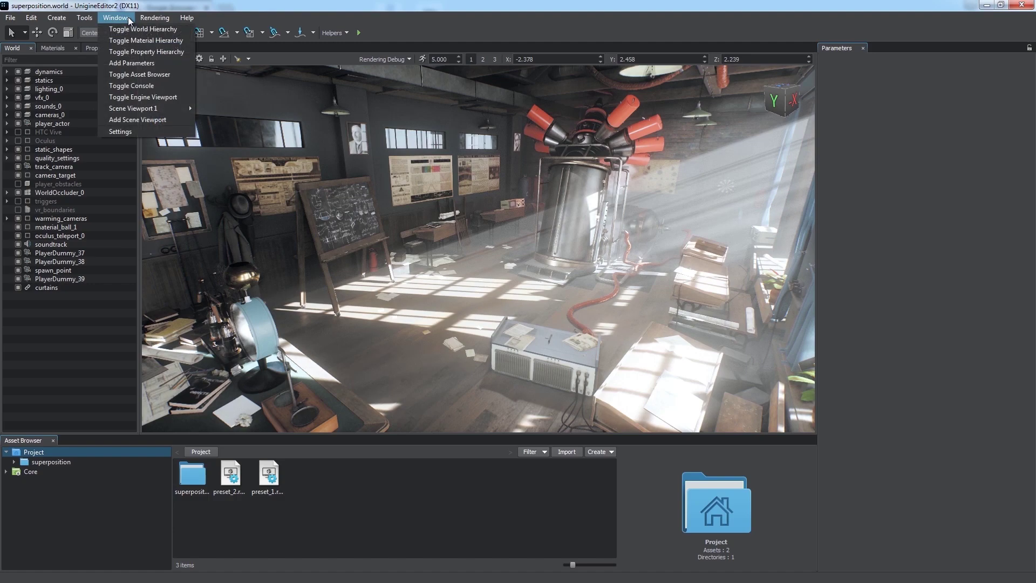
click(162, 120)
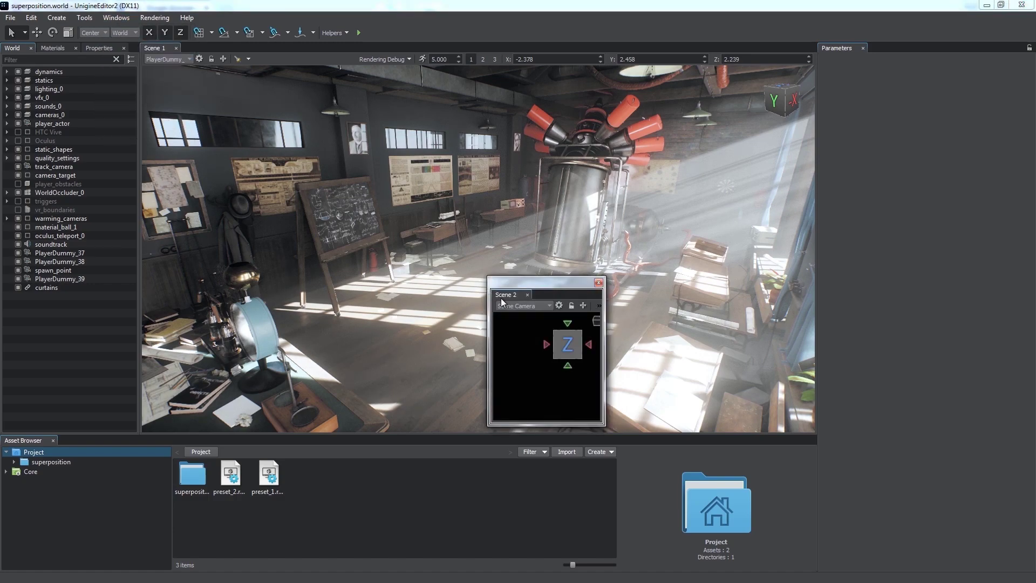
drag(504, 297, 796, 151)
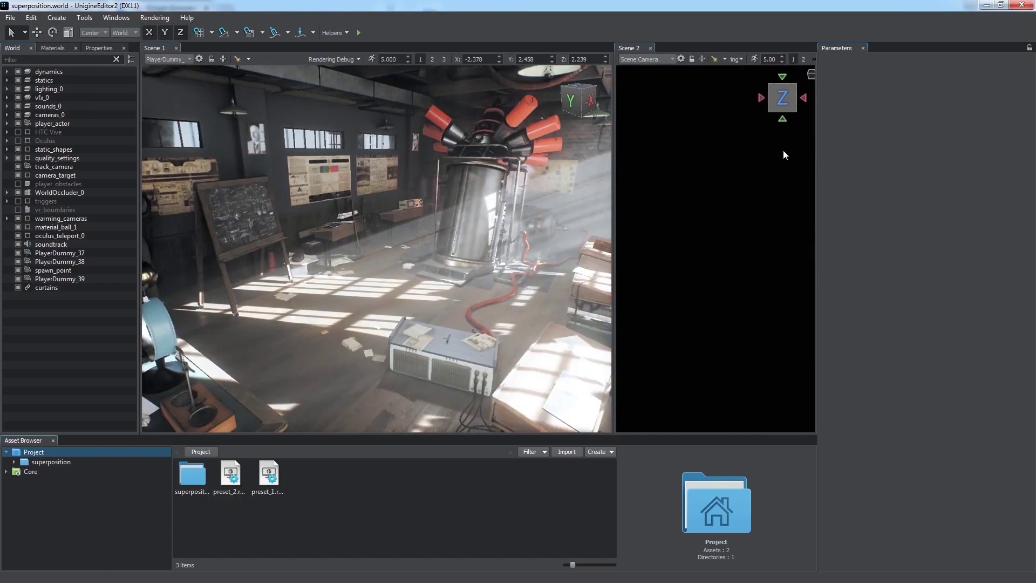
drag(615, 215, 461, 210)
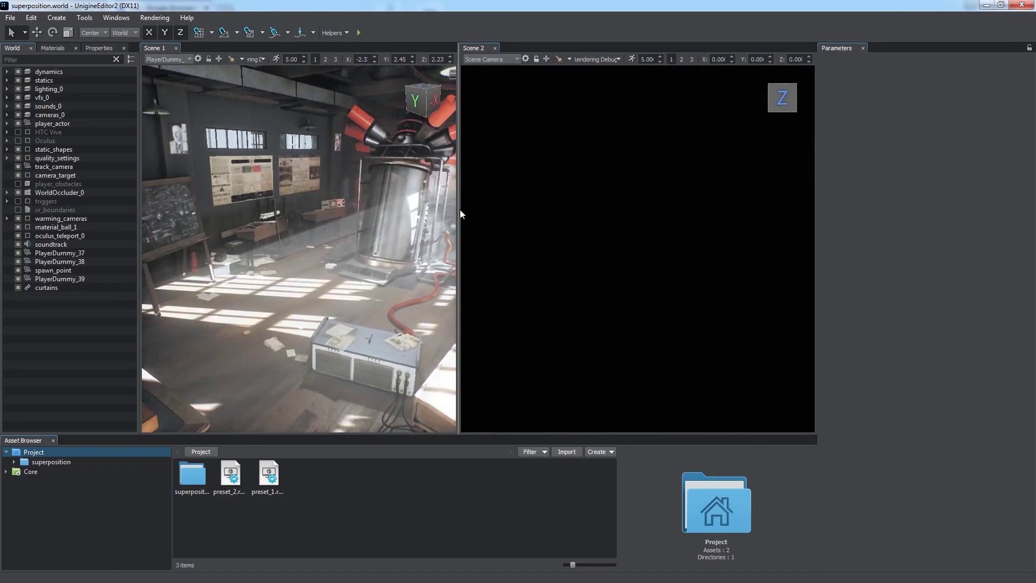
Show the PlayerDummy_15 camera in Scene 2, and turn Scene 1 towards the desk to select electromachine_1
click(493, 61)
click(510, 65)
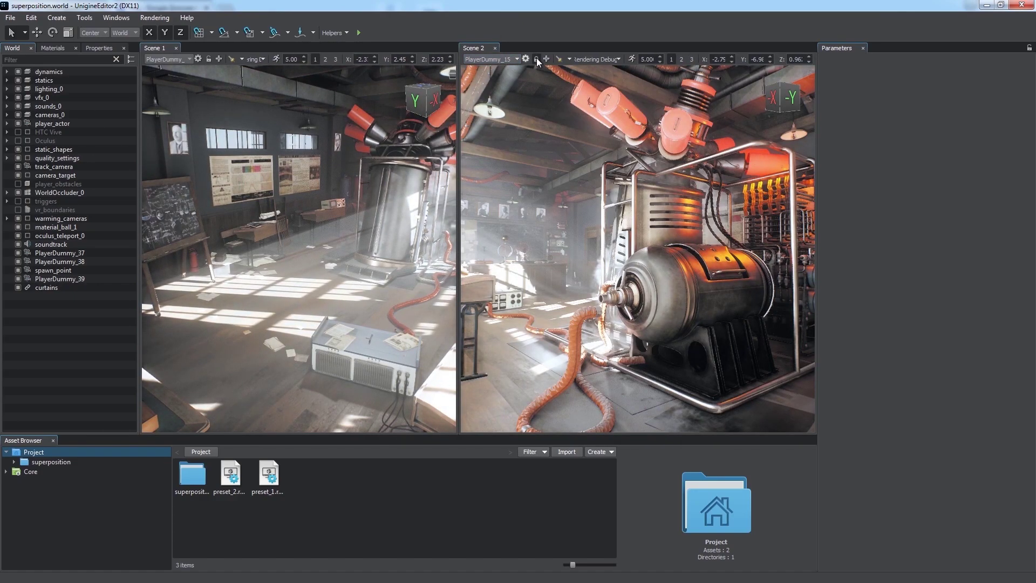
right_drag(351, 225, 130, 221)
click(206, 187)
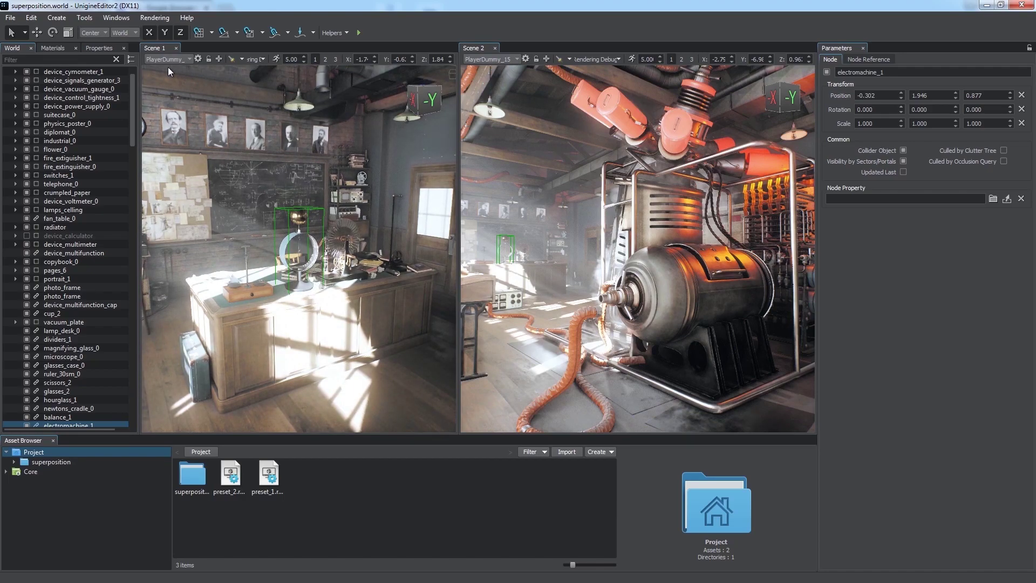
Remove Scene Viewport 2 and clear the node selection
click(116, 18)
mouse_move(160, 122)
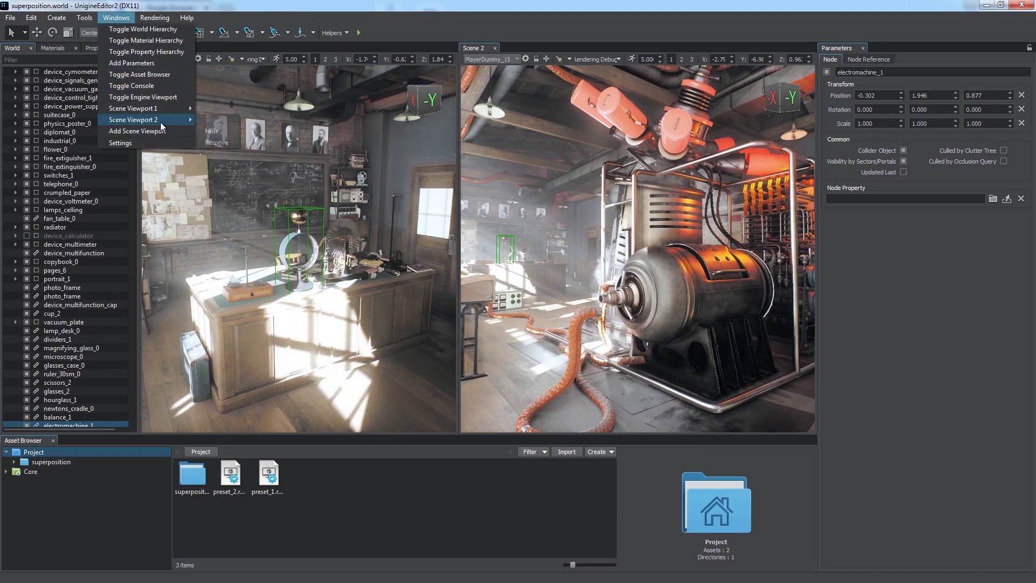
click(215, 145)
click(170, 59)
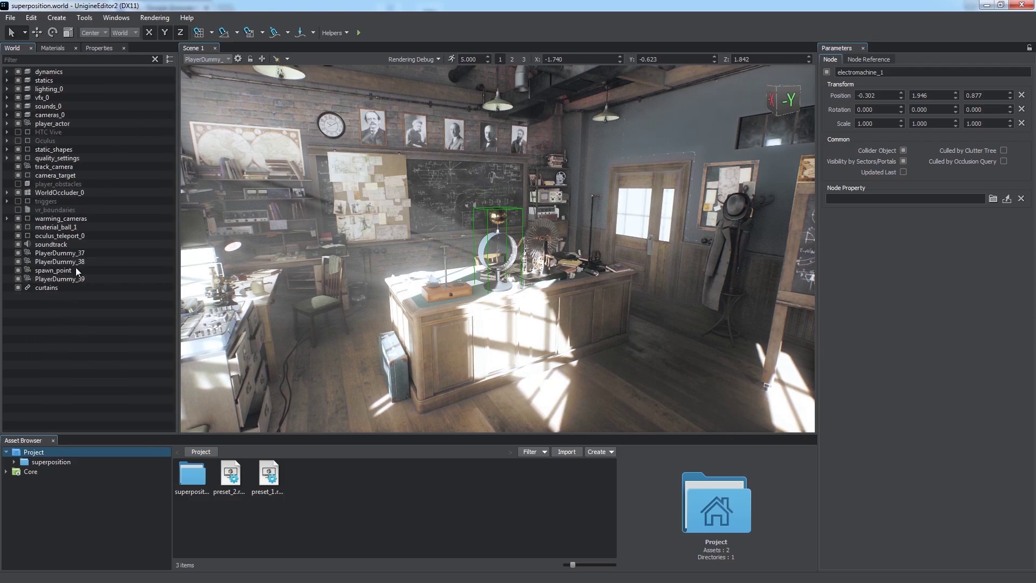
click(76, 338)
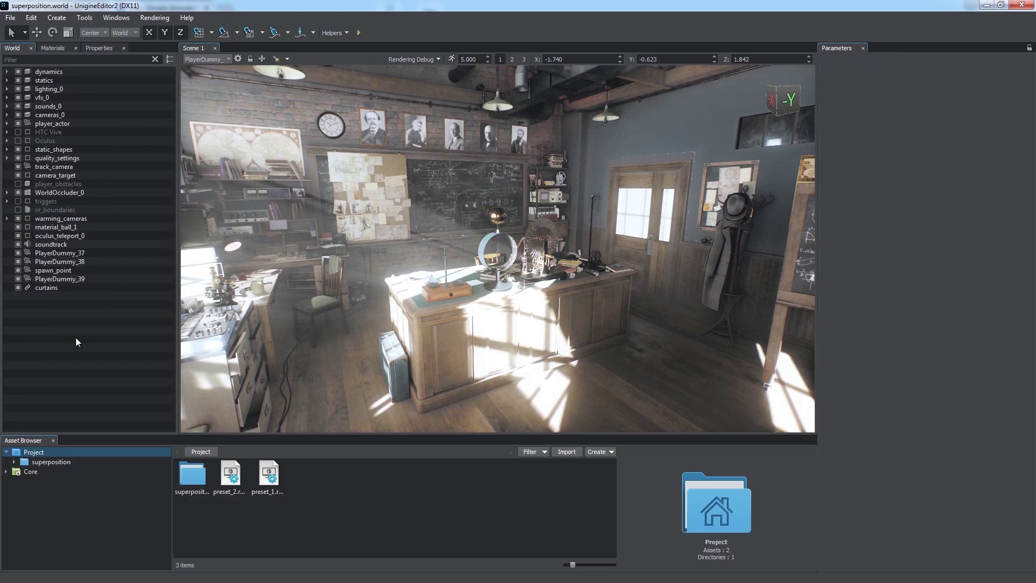